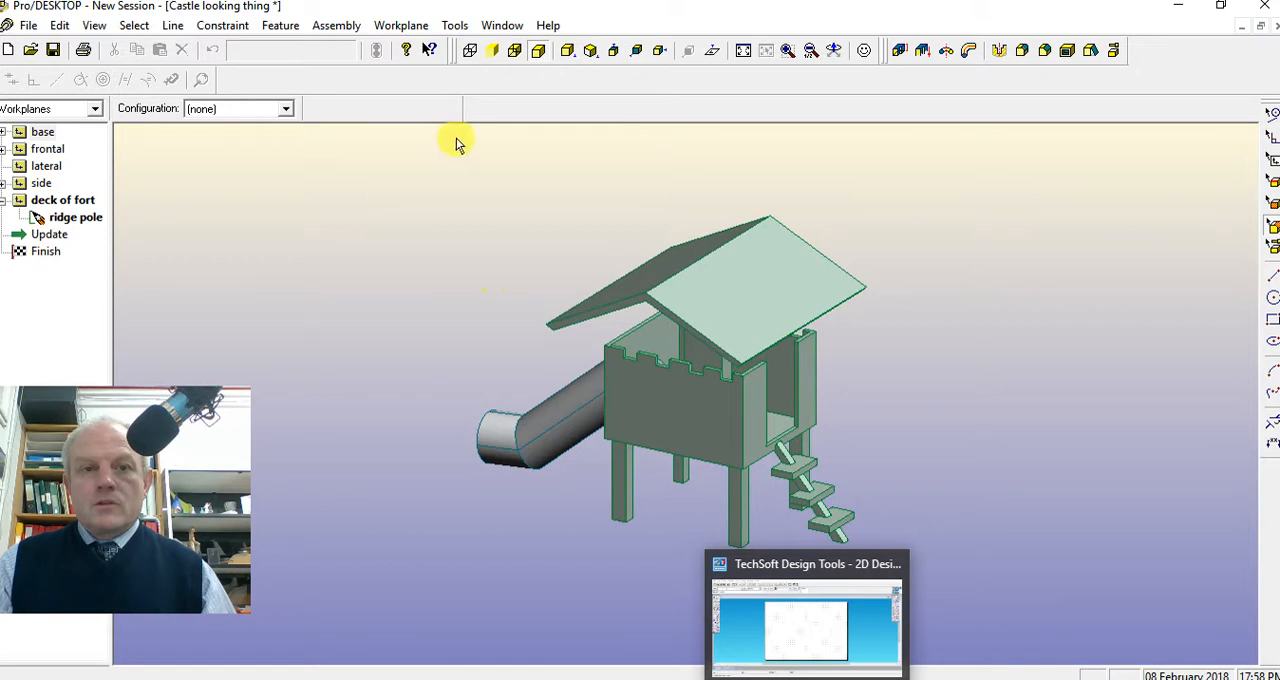
Create a new drawing sheet with four views of the castle model from a drawing template
{"action": "left_click", "coordinate": [455, 25]}
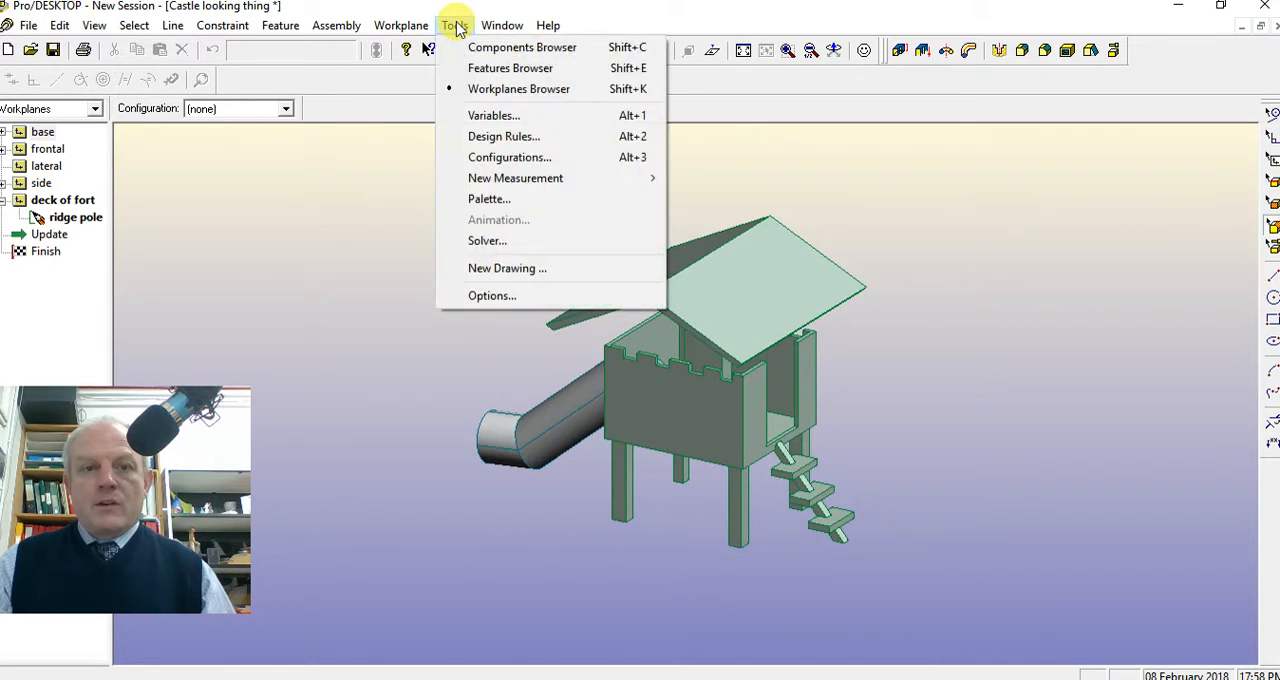
{"action": "left_click", "coordinate": [502, 270]}
{"action": "left_click", "coordinate": [606, 208]}
{"action": "left_click", "coordinate": [495, 462]}
{"action": "left_click", "coordinate": [779, 184]}
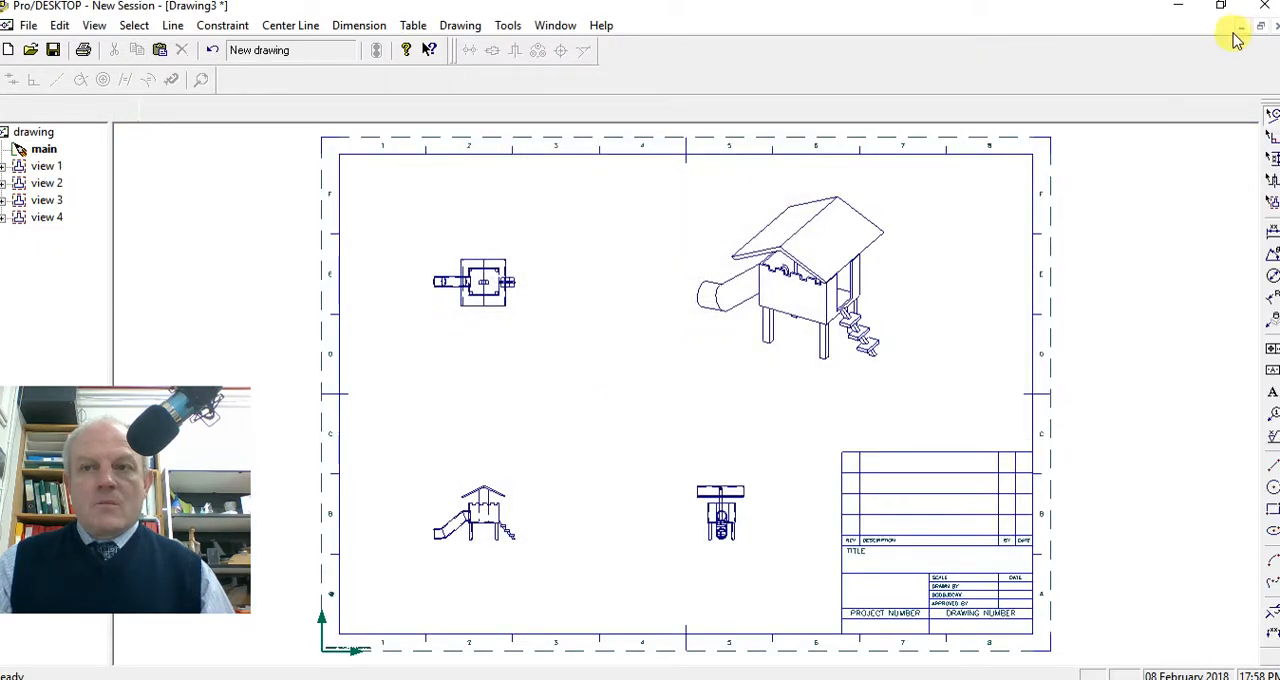
Locate the DXF export option for the drawing, minimise the drawing and switch from Pro/DESKTOP to TechSoft 2D Design
{"action": "left_click", "coordinate": [28, 25]}
{"action": "mouse_move", "coordinate": [65, 180]}
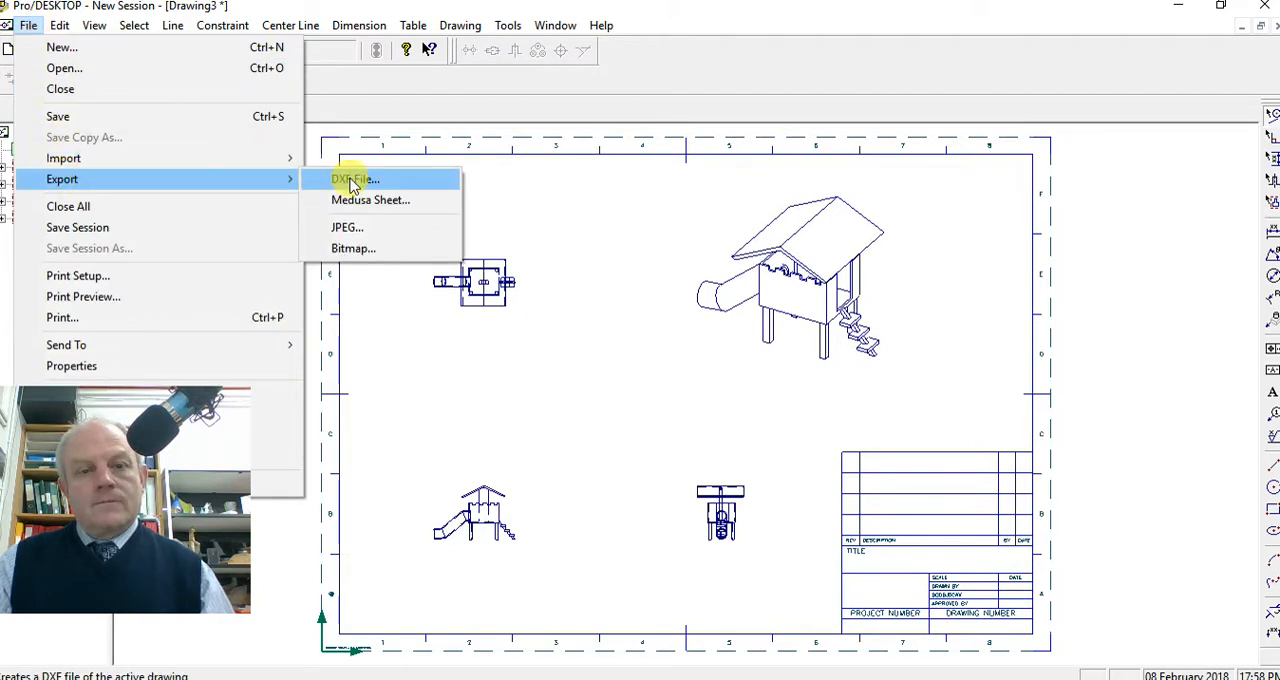
{"action": "left_click", "coordinate": [1245, 32]}
{"action": "left_click", "coordinate": [1243, 27]}
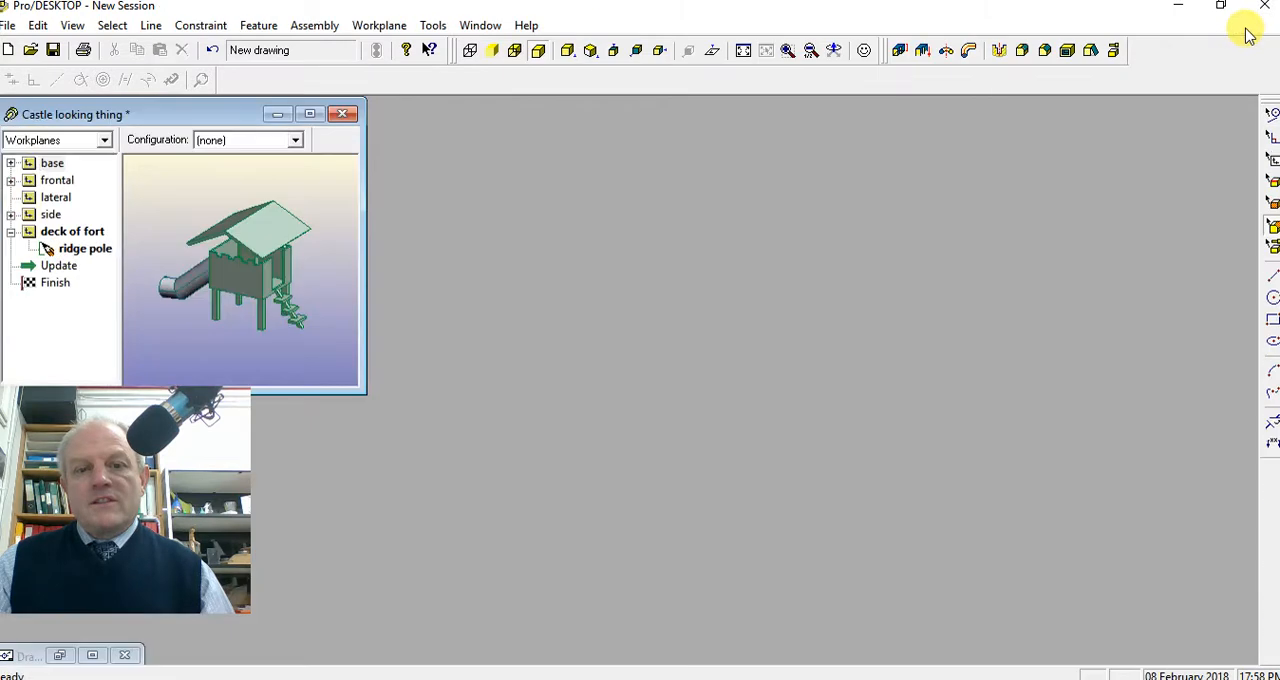
{"action": "left_click", "coordinate": [1183, 12]}
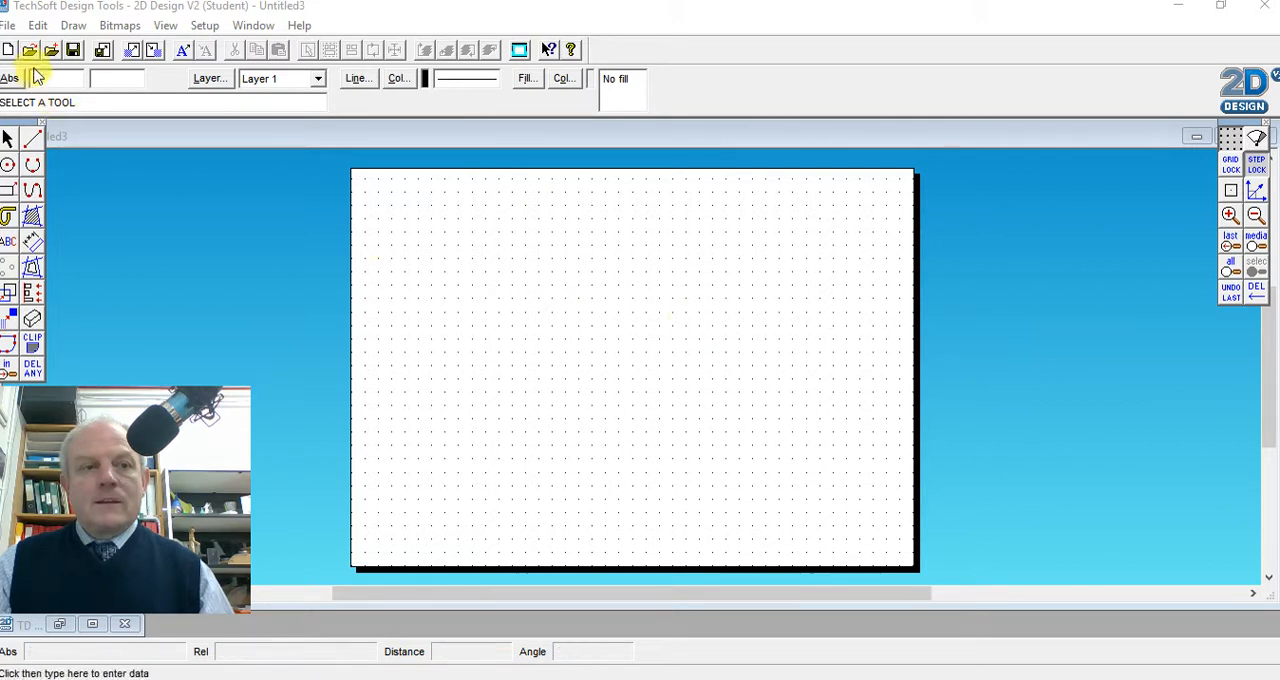
Import TD out of Pro D castle.dxf as a group, using Fit to media and Exact match always (exploded), and deselect it
{"action": "left_click", "coordinate": [12, 25]}
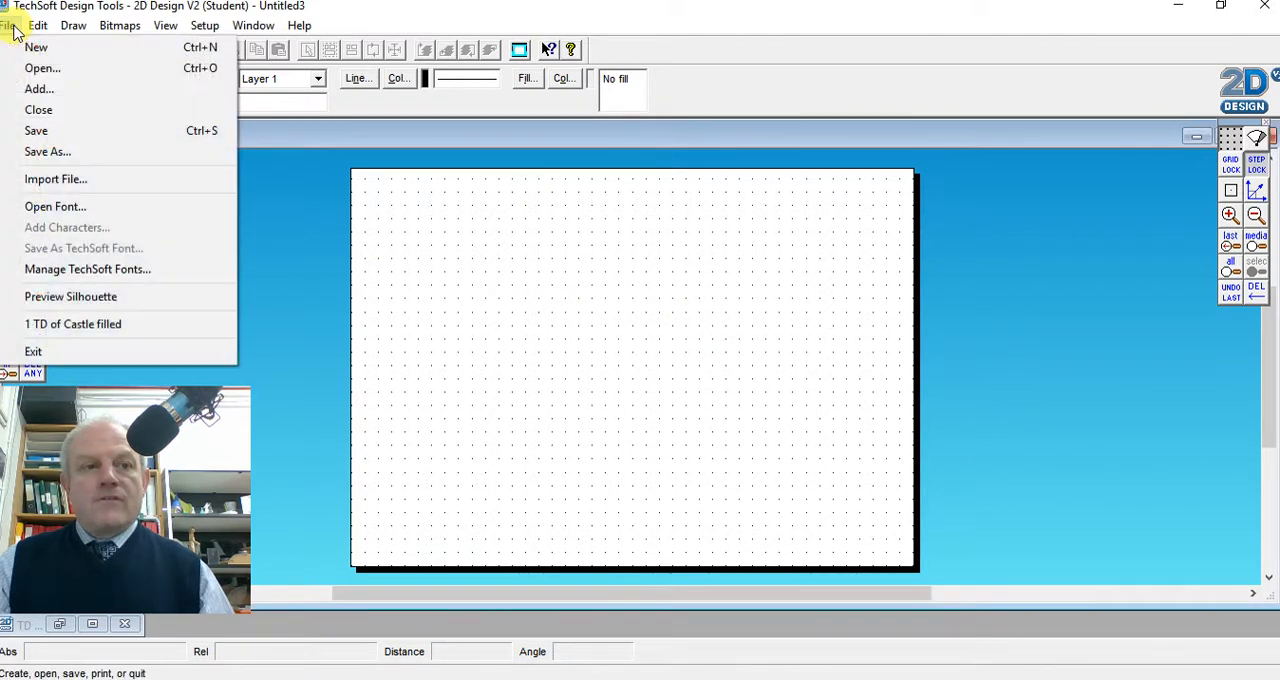
{"action": "left_click", "coordinate": [40, 180]}
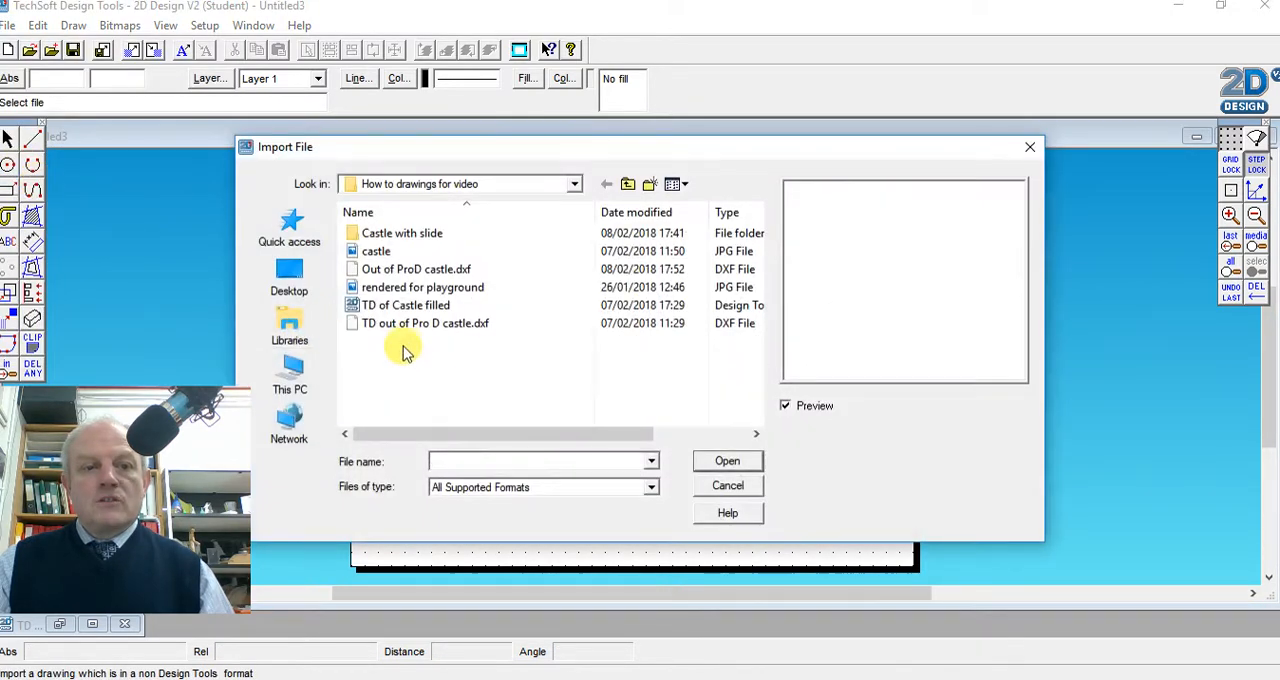
{"action": "left_click", "coordinate": [398, 271]}
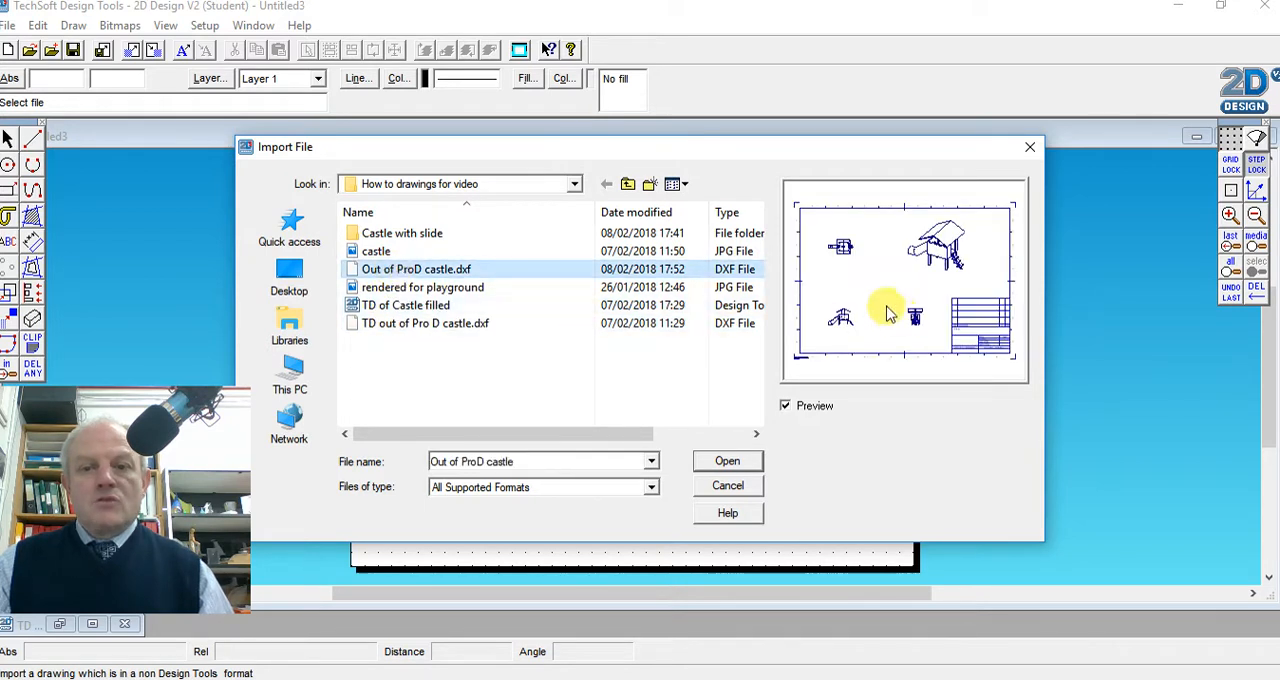
{"action": "left_click", "coordinate": [455, 325]}
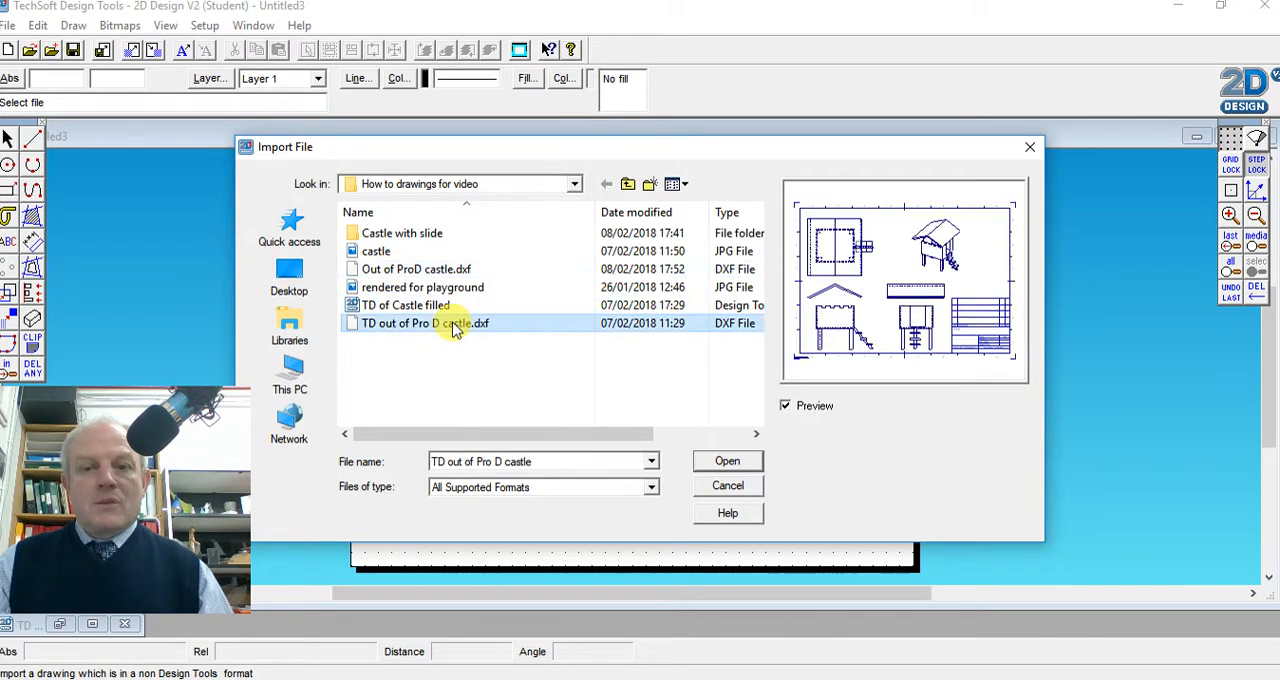
{"action": "left_click", "coordinate": [726, 462]}
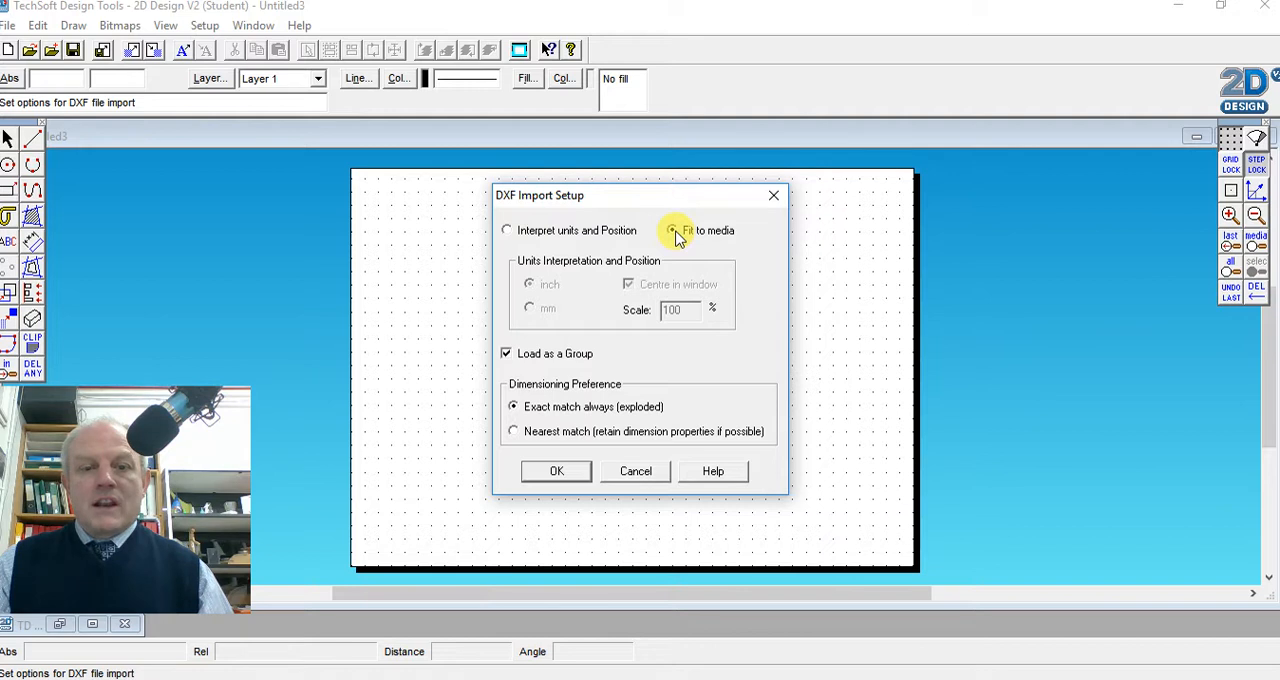
{"action": "left_click", "coordinate": [558, 471]}
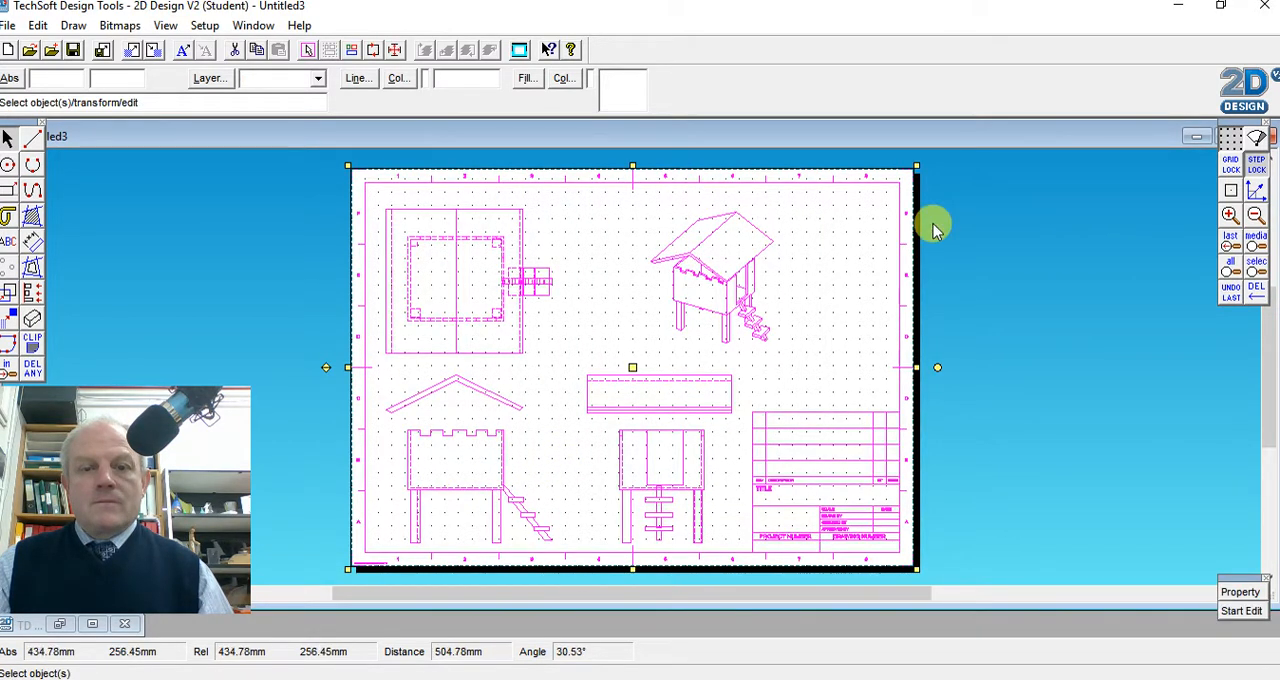
{"action": "left_click", "coordinate": [213, 261]}
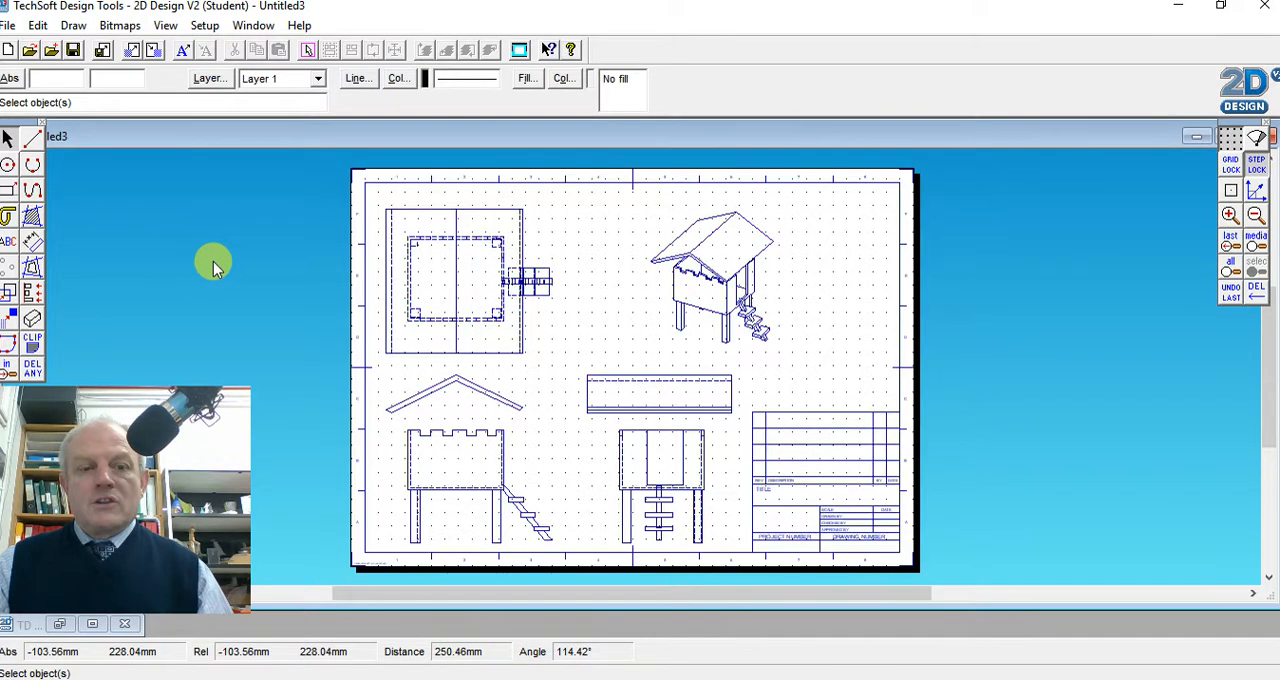
Ungroup the imported castle drawing and select each of the four views in turn to check they are separate
{"action": "left_click", "coordinate": [384, 298]}
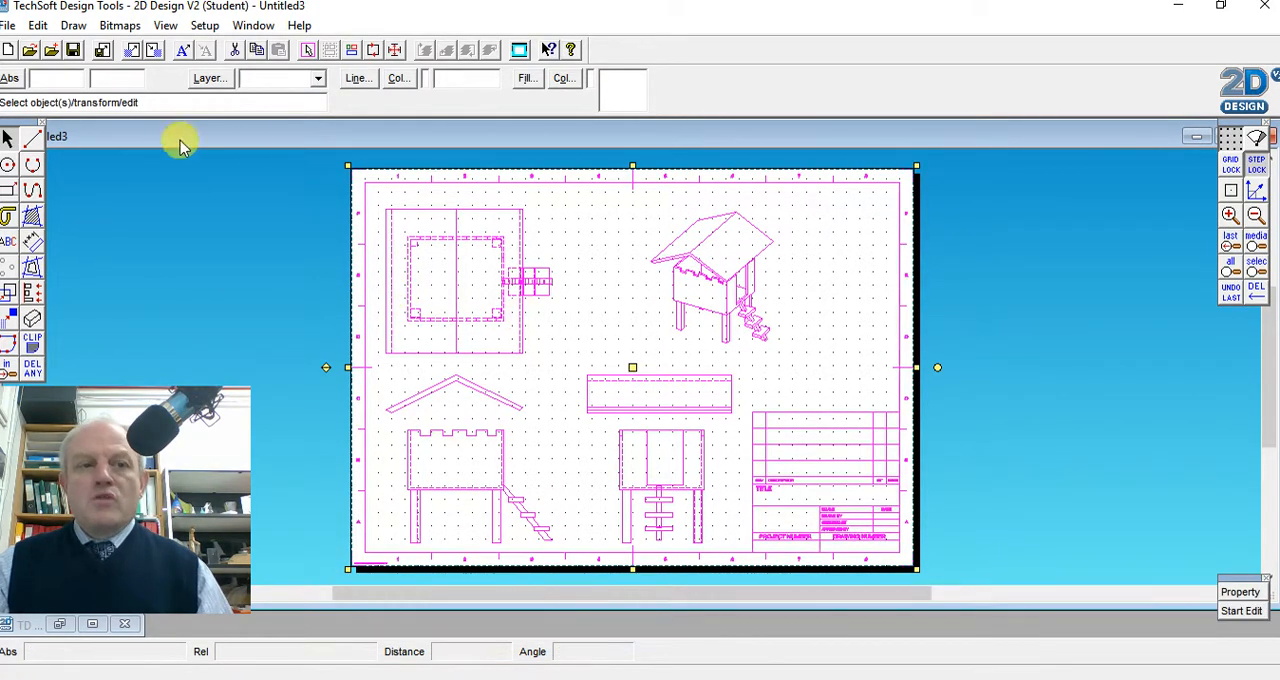
{"action": "left_click", "coordinate": [38, 26]}
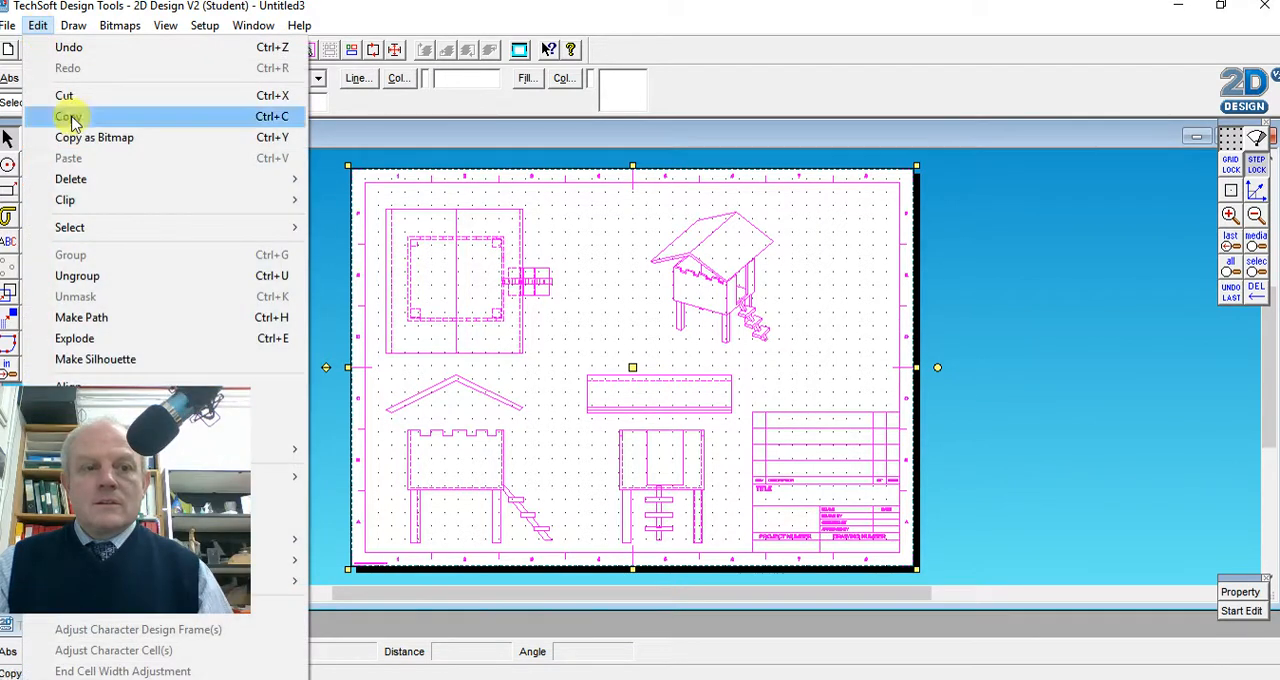
{"action": "left_click", "coordinate": [78, 277]}
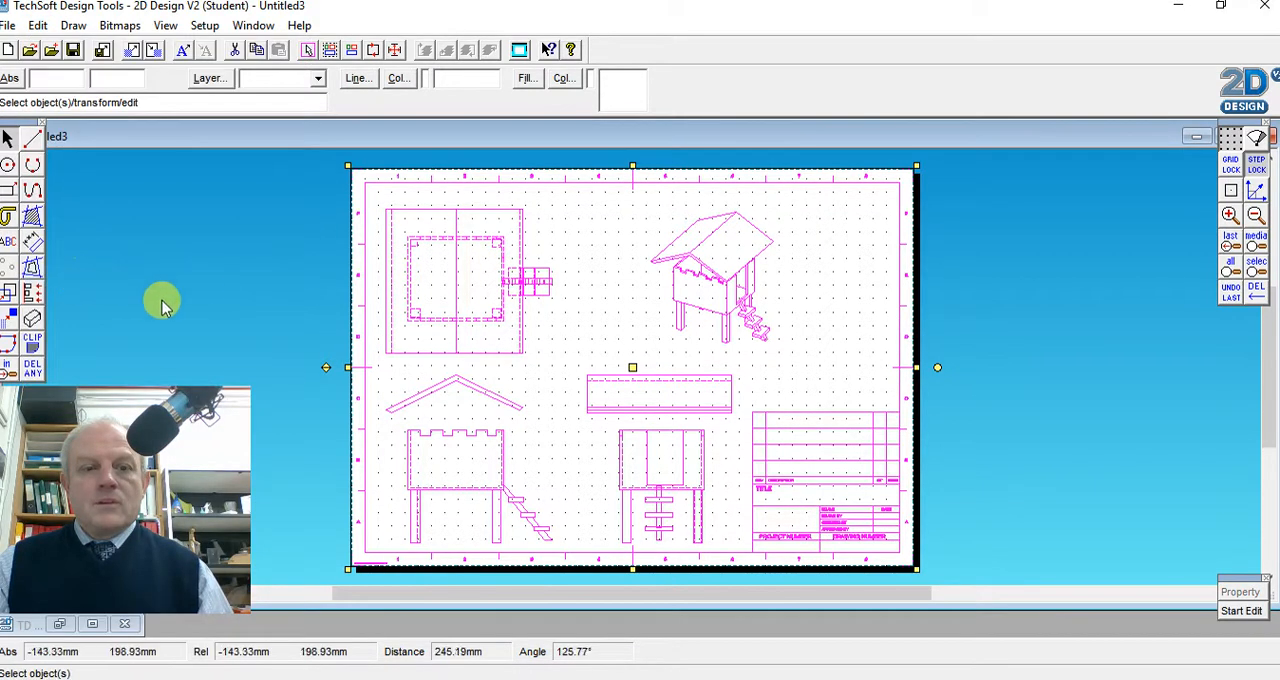
{"action": "left_click", "coordinate": [264, 271]}
{"action": "left_click", "coordinate": [455, 318]}
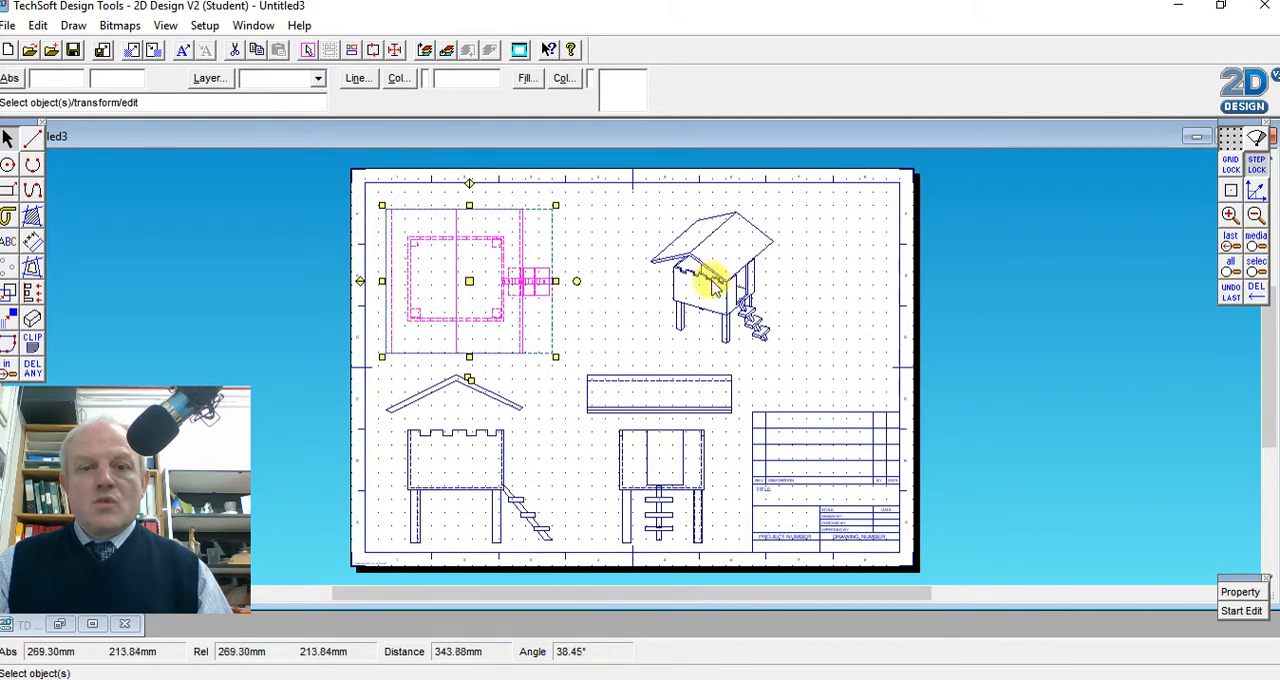
{"action": "left_click", "coordinate": [686, 251]}
{"action": "left_click", "coordinate": [668, 460]}
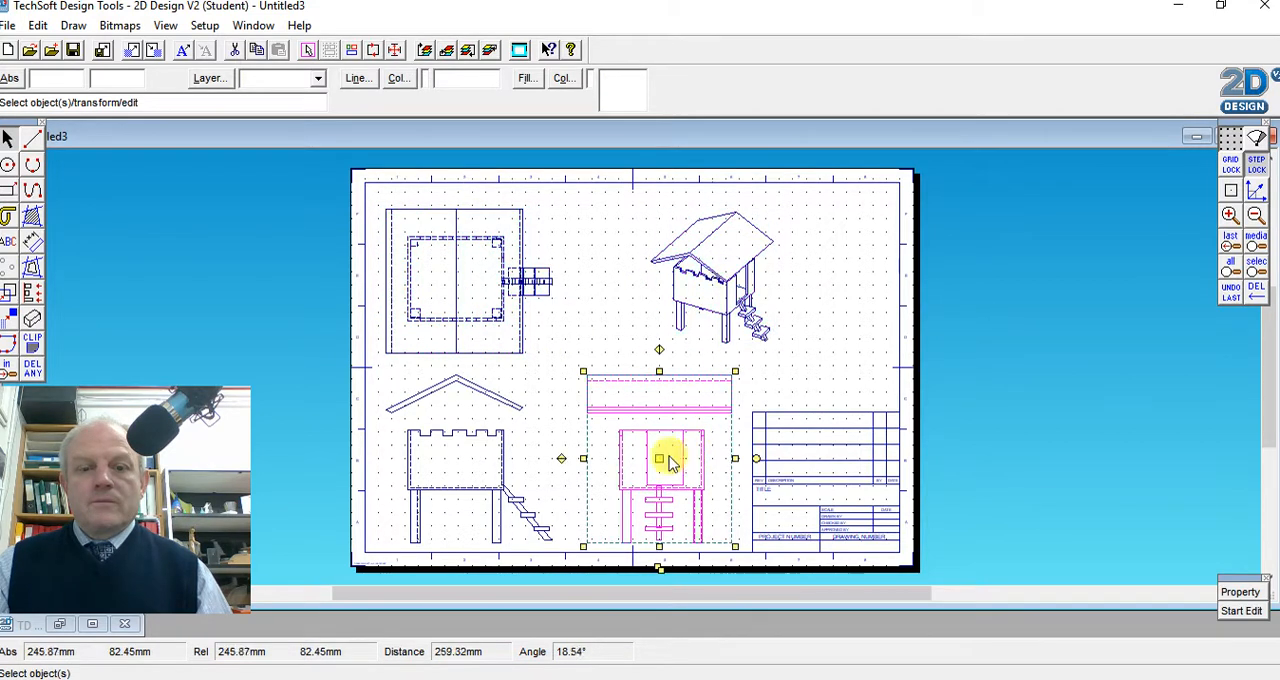
{"action": "left_click", "coordinate": [440, 460]}
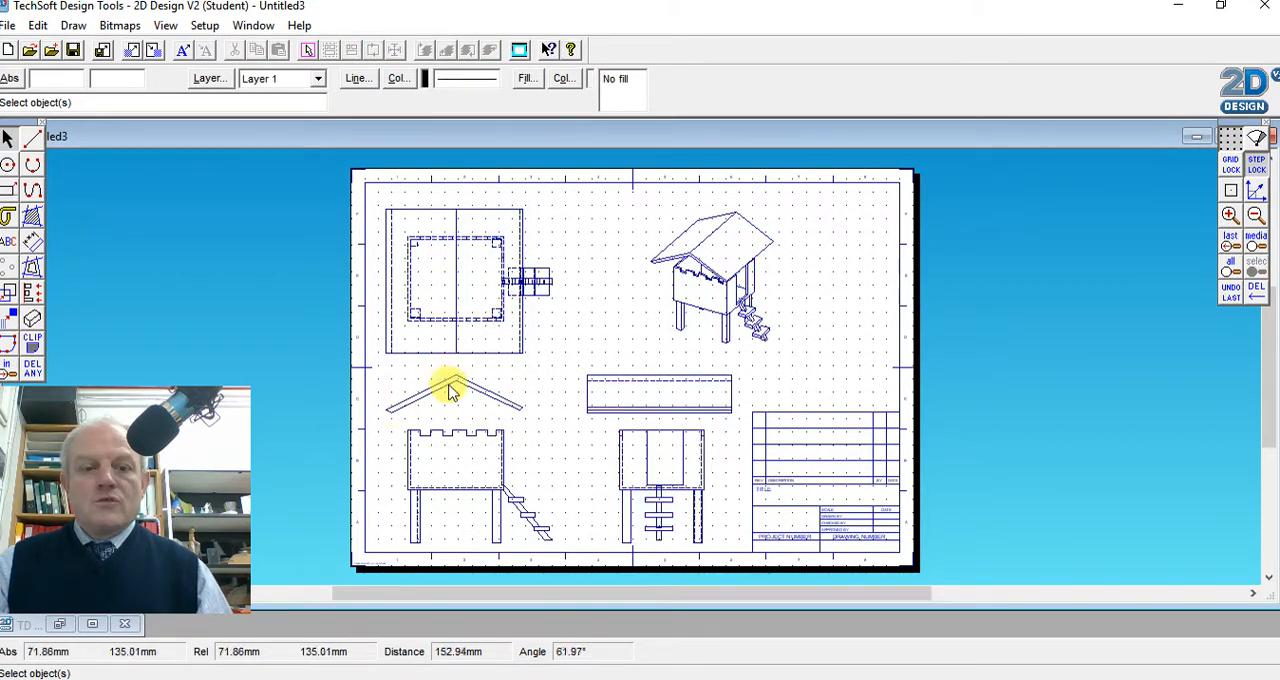
Draw two vertical post lines from the underside of the pitched roof to the battlements in the front view
{"action": "left_click", "coordinate": [1230, 218]}
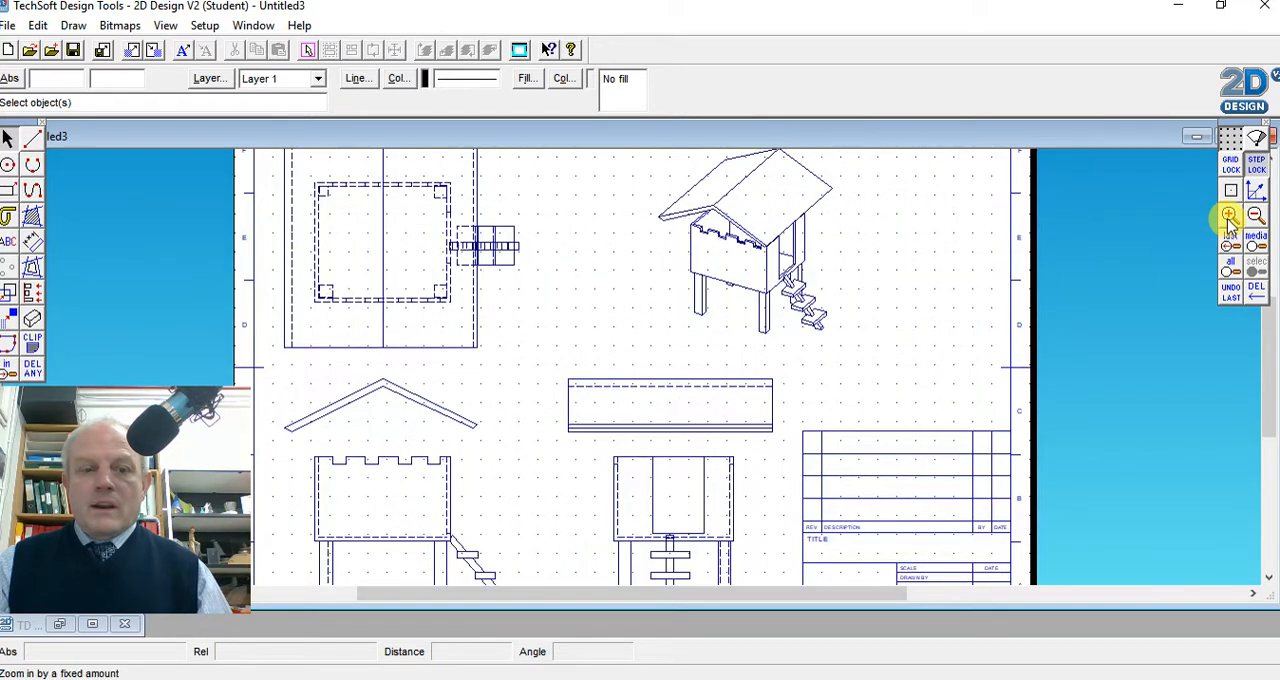
{"action": "left_click", "coordinate": [1230, 218]}
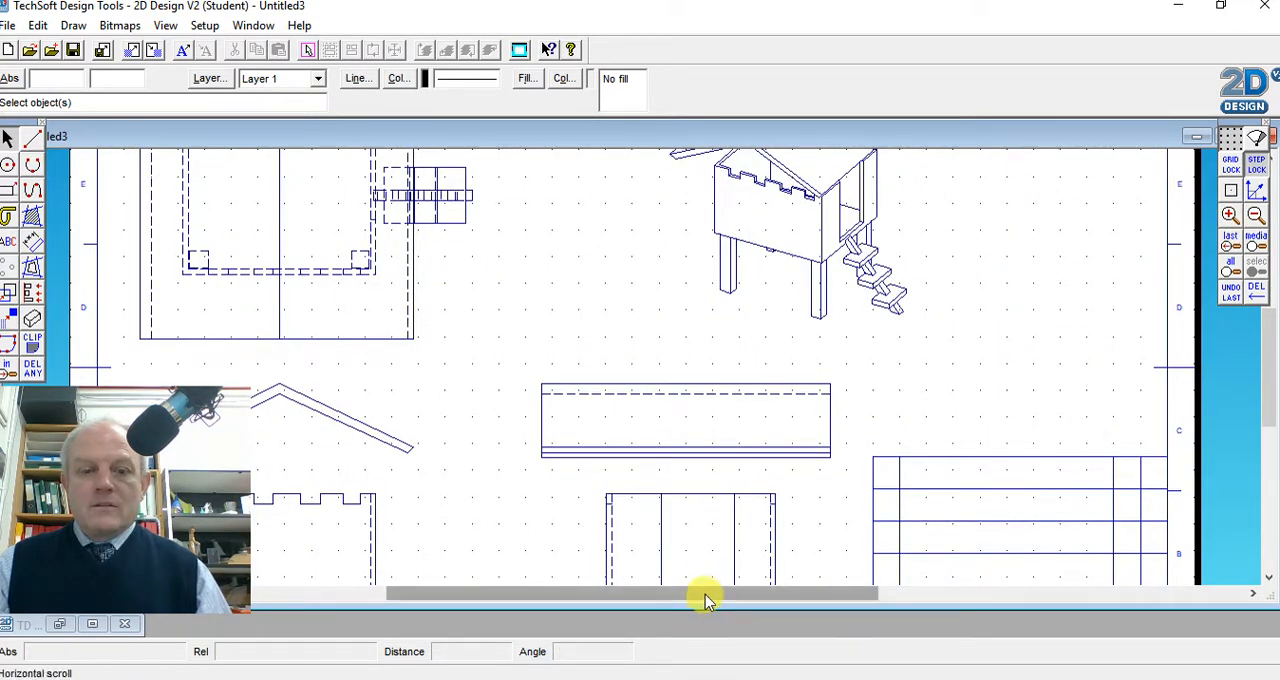
{"action": "left_click_drag", "start_coordinate": [705, 598], "coordinate": [623, 601]}
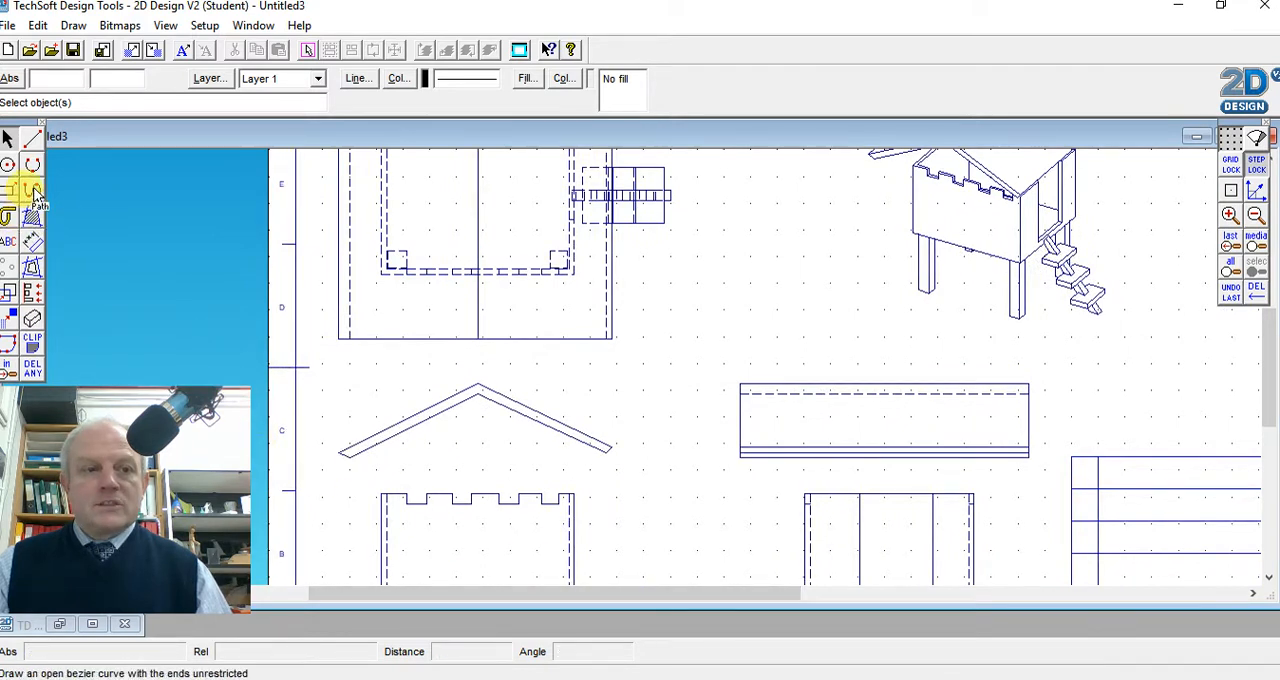
{"action": "left_click", "coordinate": [30, 138]}
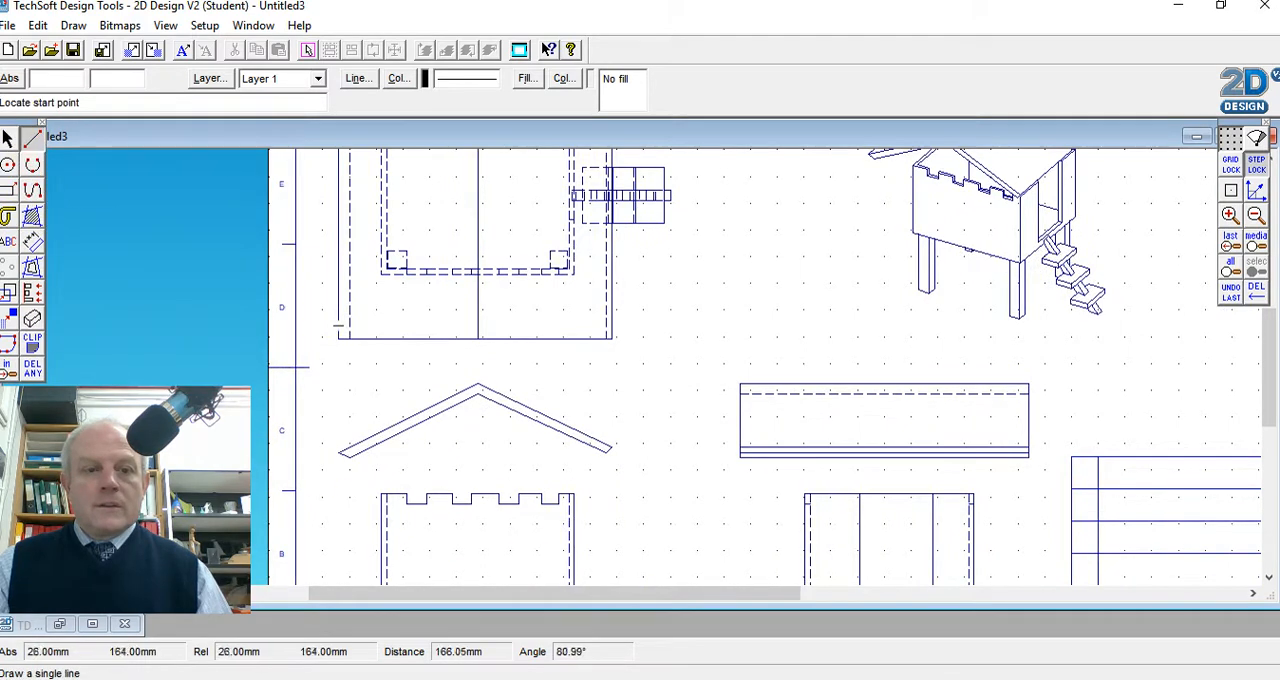
{"action": "left_click", "coordinate": [455, 405]}
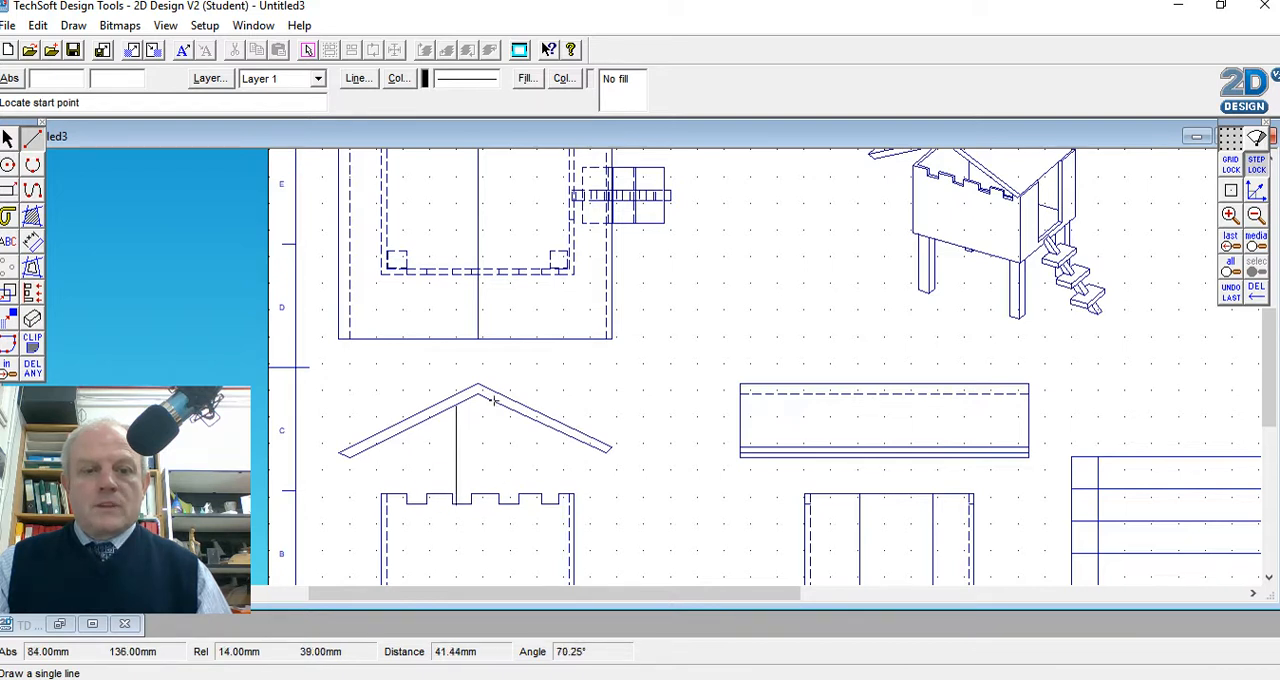
{"action": "left_click", "coordinate": [493, 400]}
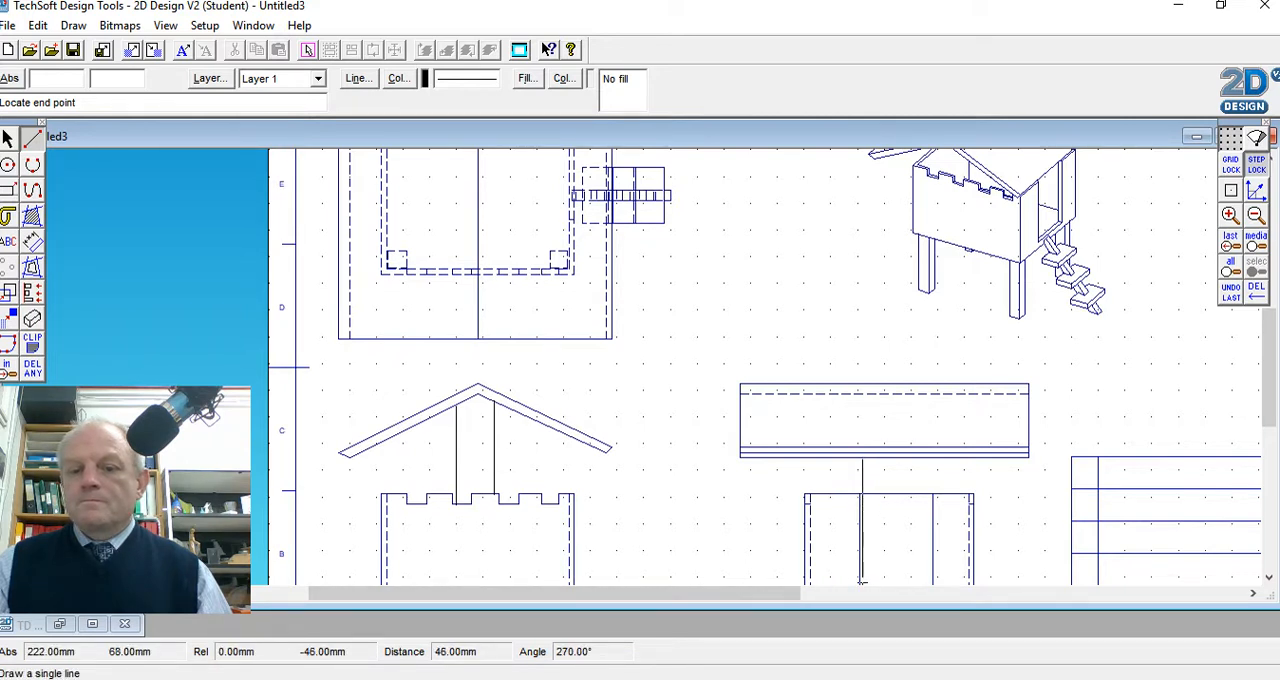
Draw the vertical post lines below the roof in the end view and extend their lower ends to the doorway's base
{"action": "left_click", "coordinate": [891, 459]}
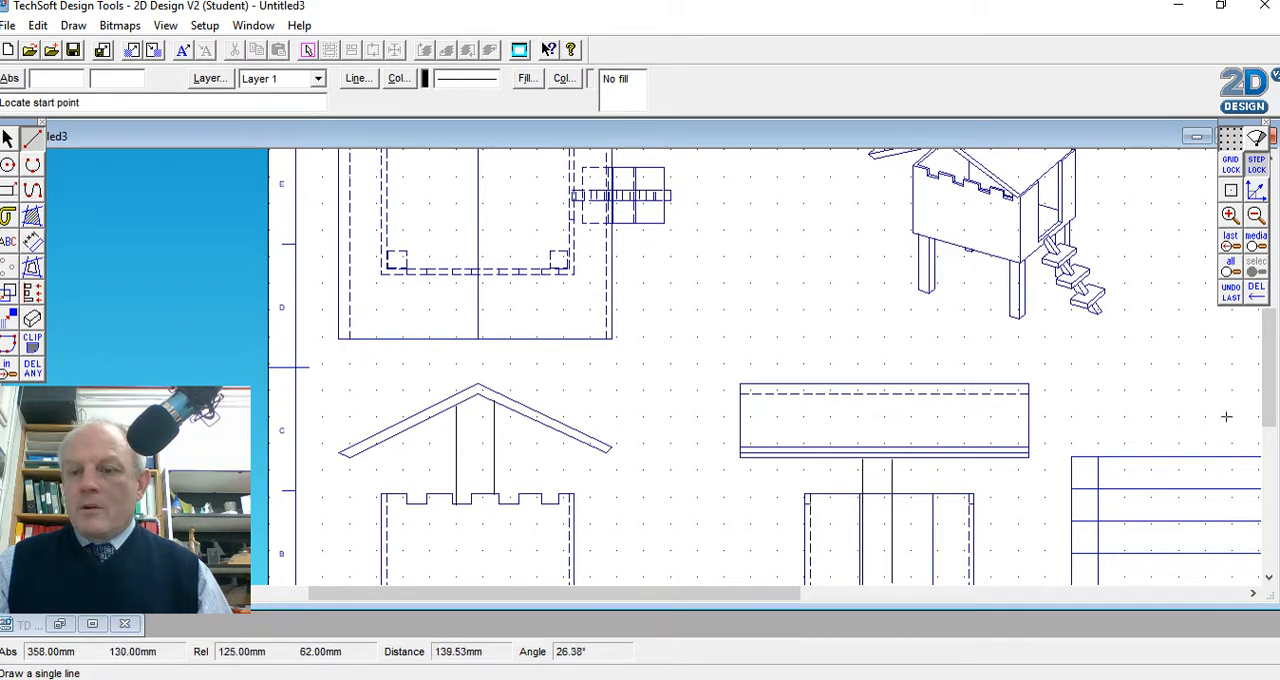
{"action": "left_click_drag", "start_coordinate": [1266, 400], "coordinate": [1266, 436]}
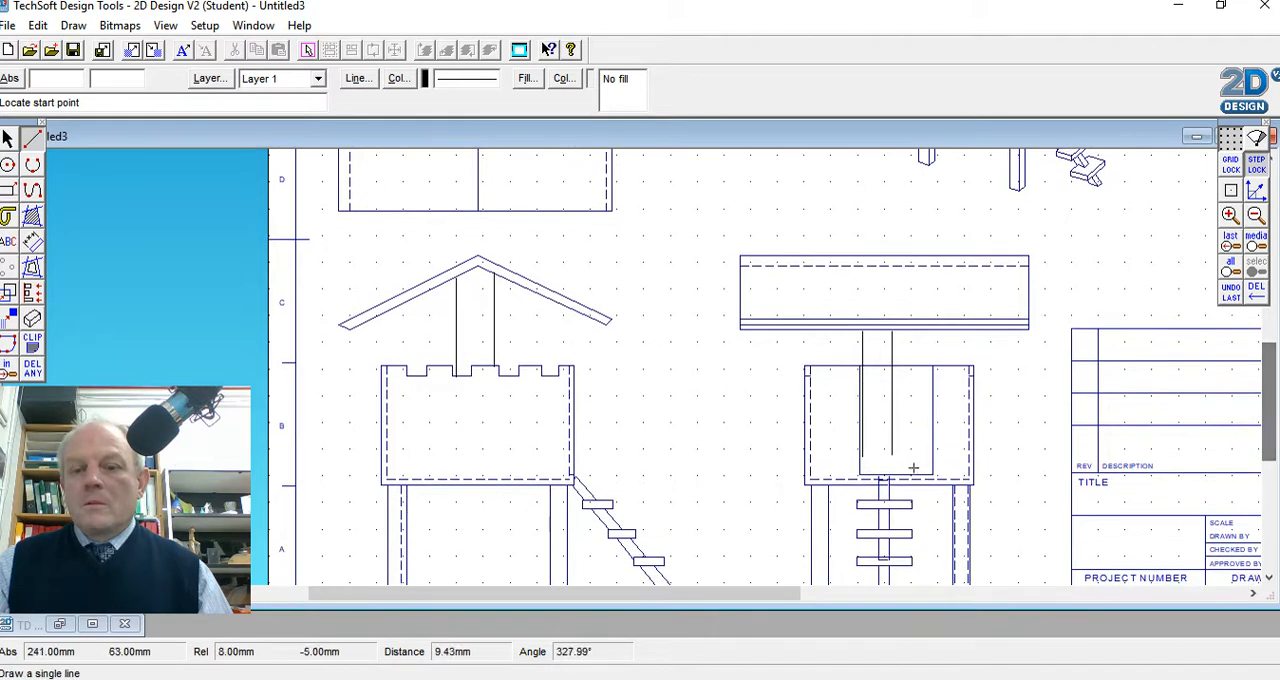
{"action": "left_click", "coordinate": [9, 137]}
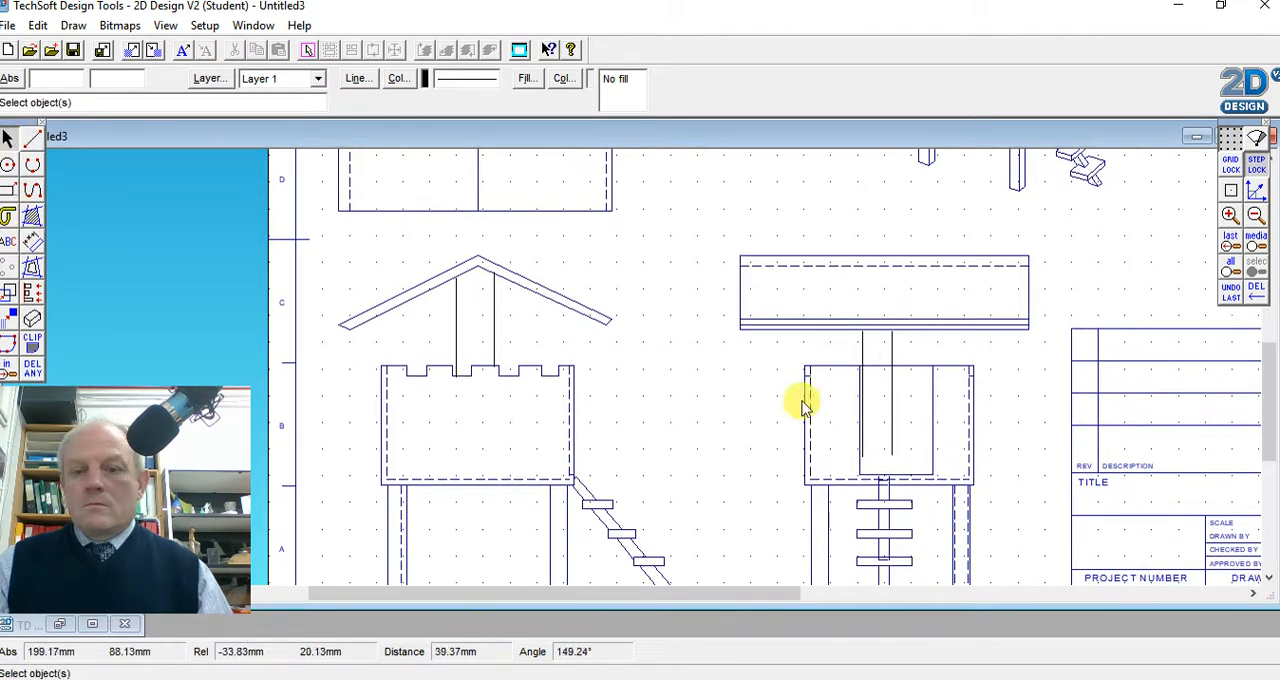
{"action": "left_click", "coordinate": [893, 447]}
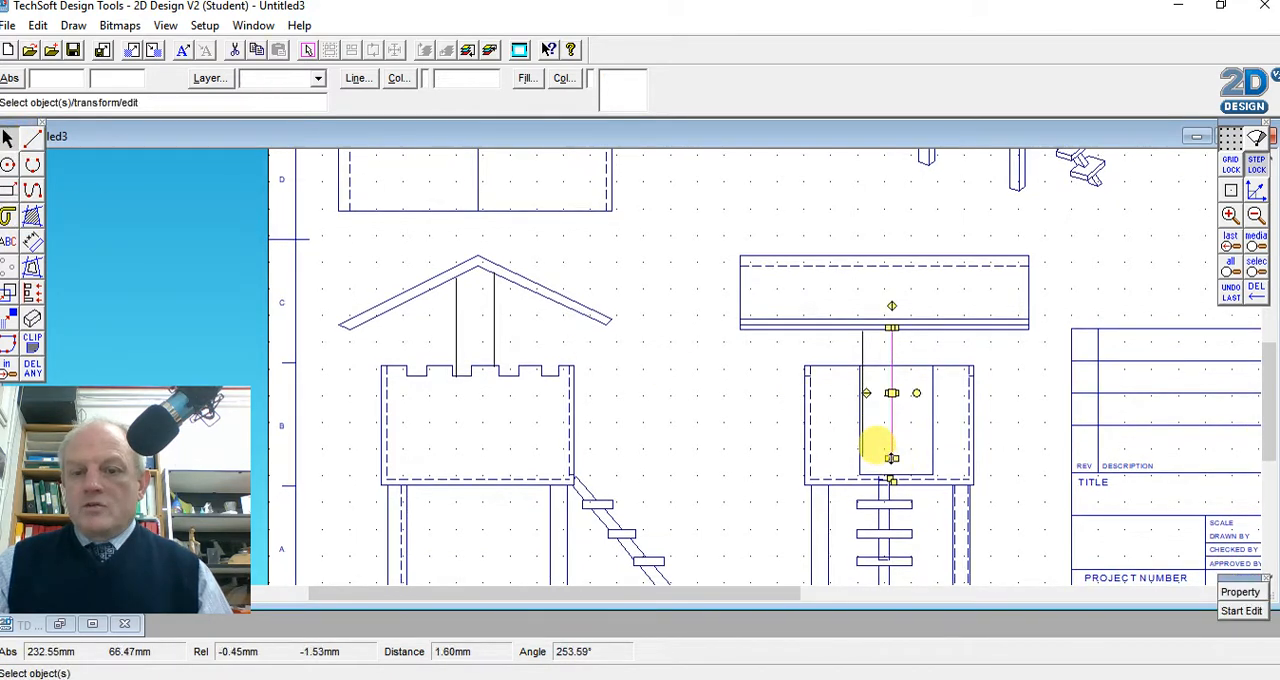
{"action": "left_click_drag", "start_coordinate": [891, 459], "coordinate": [891, 477]}
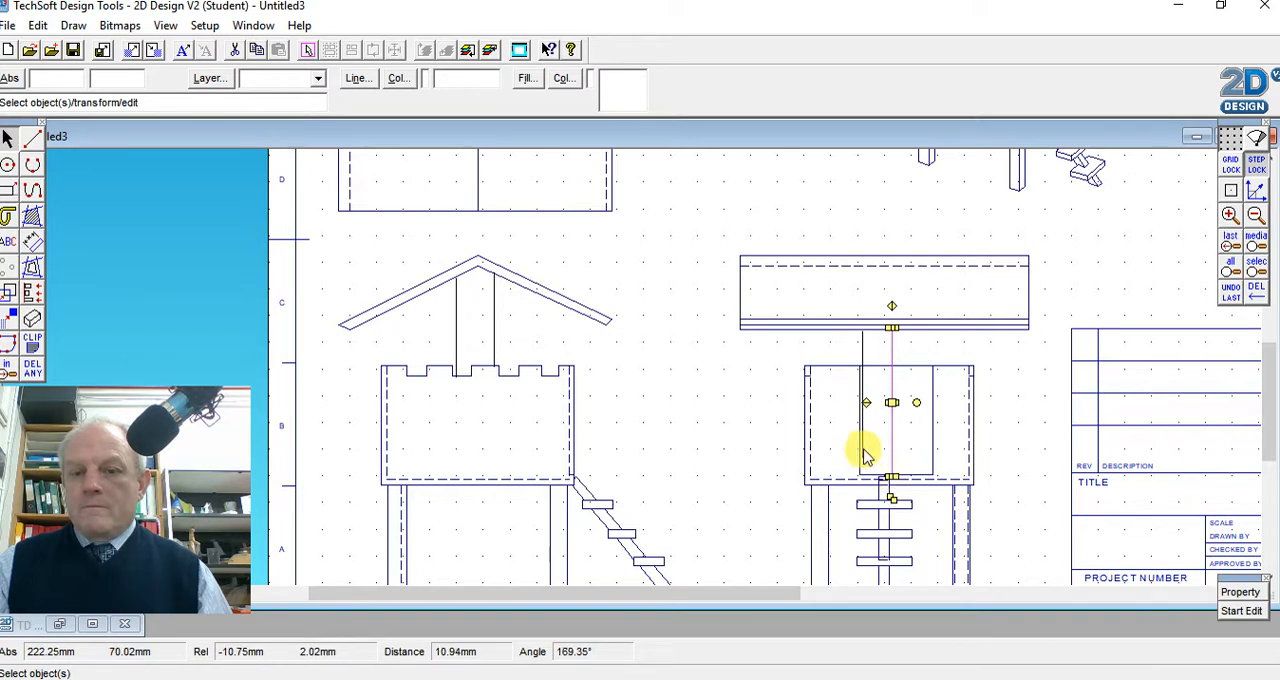
{"action": "left_click", "coordinate": [863, 455]}
{"action": "left_click_drag", "start_coordinate": [862, 466], "coordinate": [862, 477]}
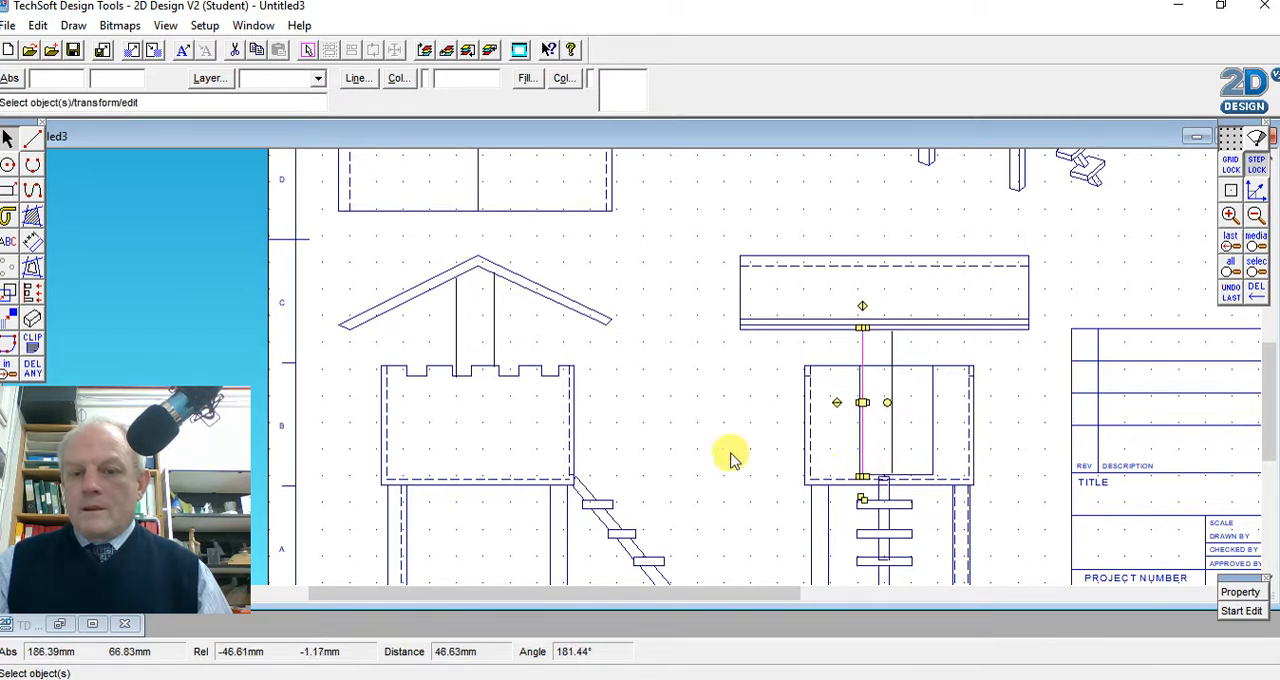
Set the line colour of both post lines in the front view to the dark navy custom colour
{"action": "left_click", "coordinate": [457, 324]}
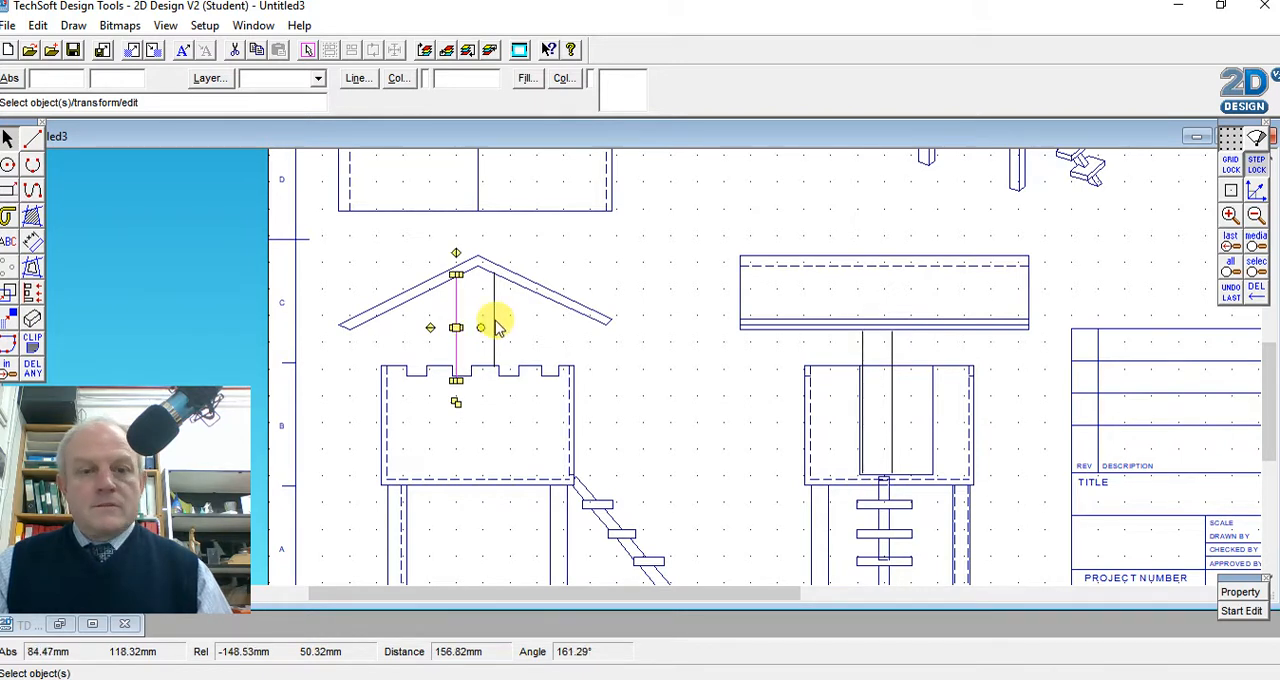
{"action": "left_click", "coordinate": [495, 324], "text": "shift"}
{"action": "left_click", "coordinate": [357, 78]}
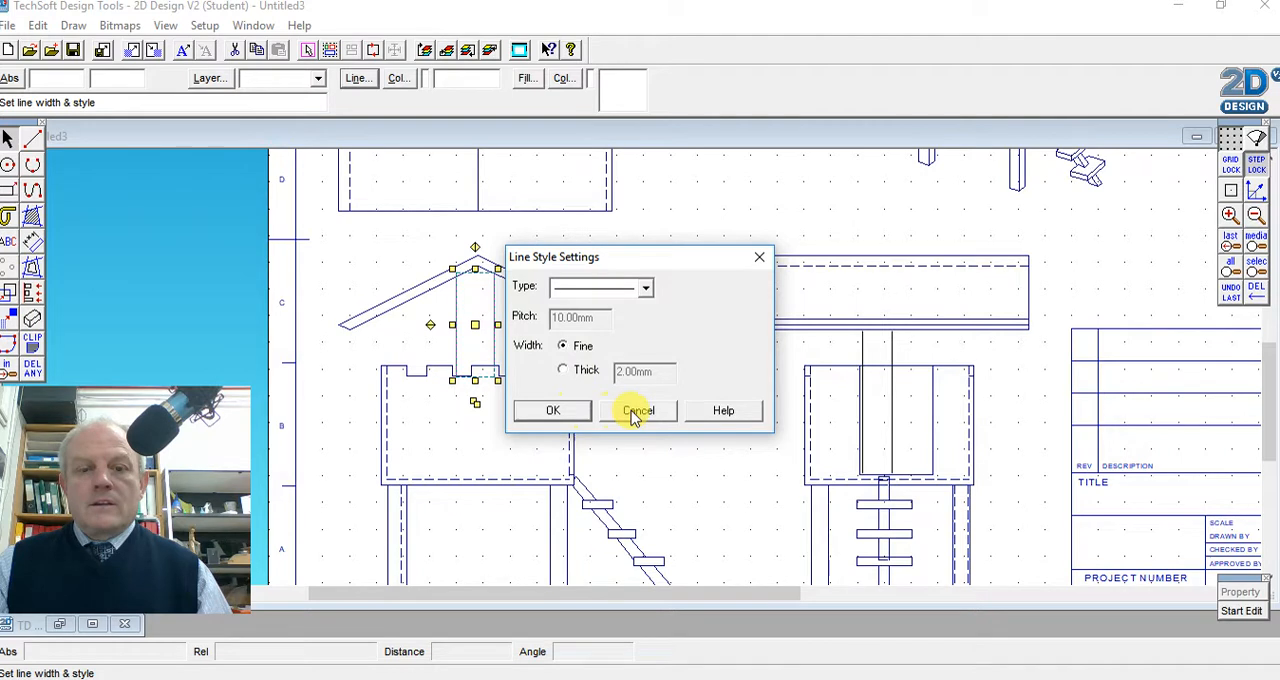
{"action": "left_click", "coordinate": [636, 412]}
{"action": "left_click", "coordinate": [397, 79]}
{"action": "left_click", "coordinate": [578, 420]}
{"action": "left_click", "coordinate": [552, 419]}
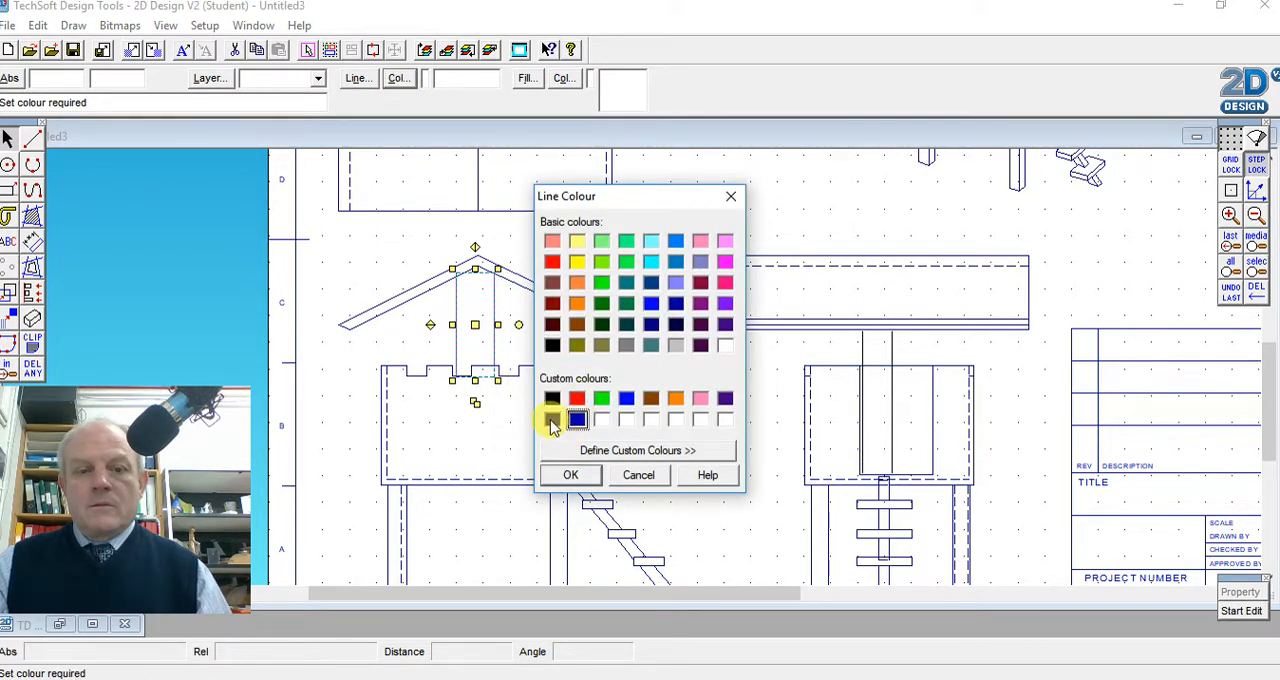
{"action": "left_click", "coordinate": [571, 476]}
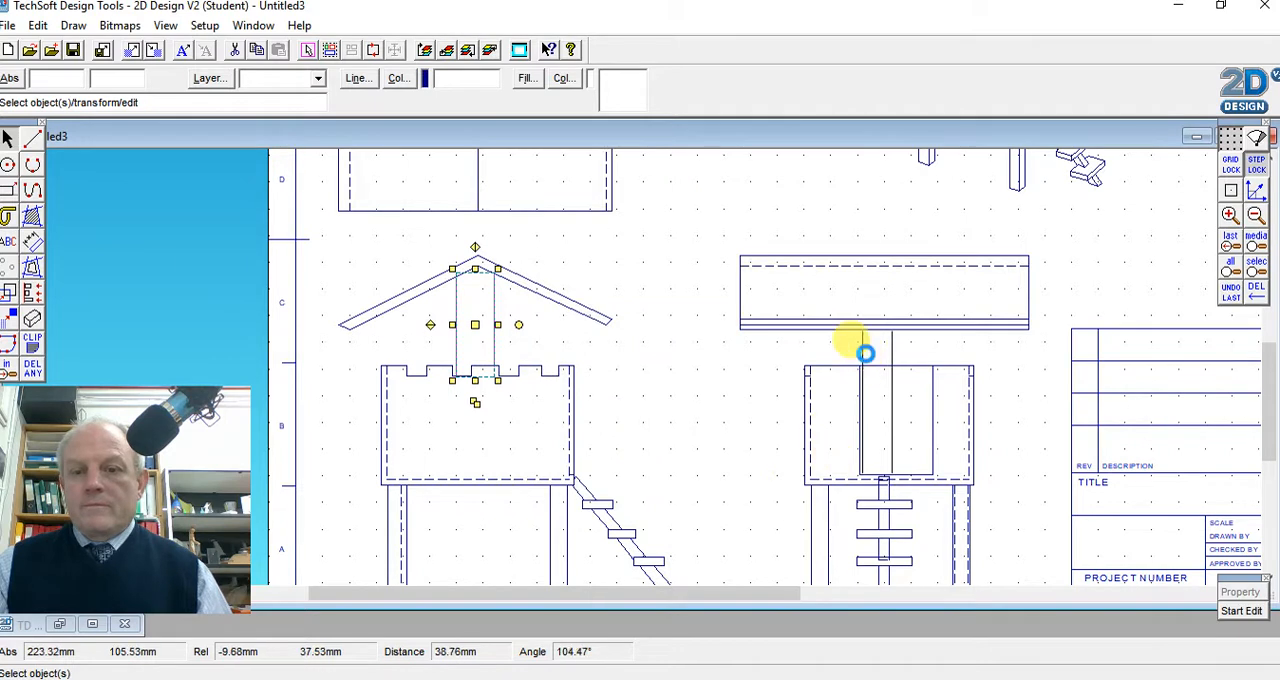
Set the line colour of both post lines in the end view to the dark navy custom colour
{"action": "left_click", "coordinate": [862, 352]}
{"action": "left_click", "coordinate": [891, 356], "text": "shift"}
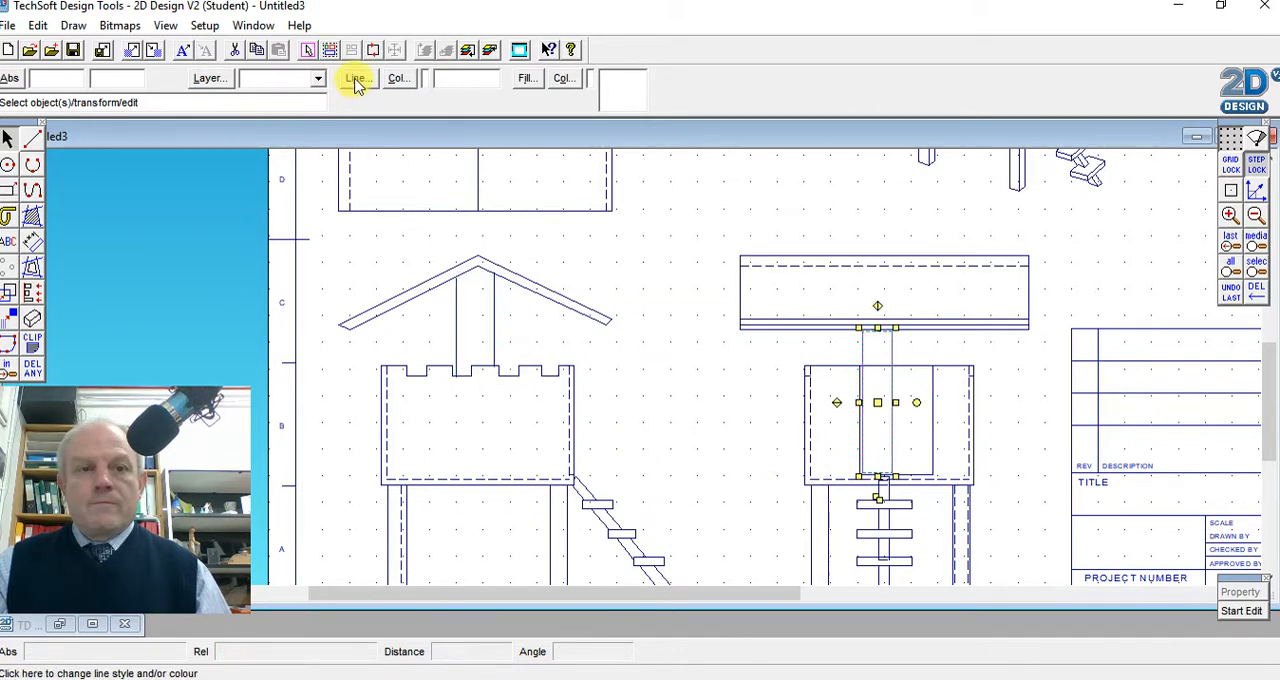
{"action": "left_click", "coordinate": [398, 79]}
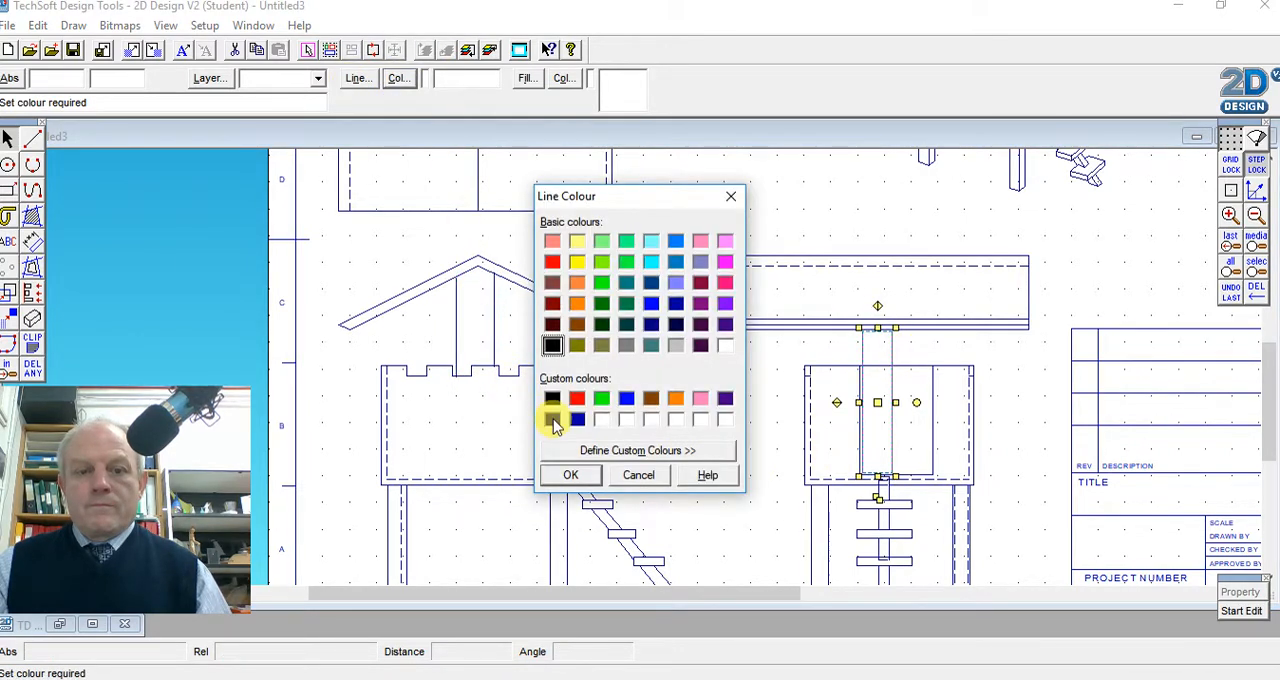
{"action": "left_click", "coordinate": [571, 476]}
{"action": "left_click", "coordinate": [700, 428]}
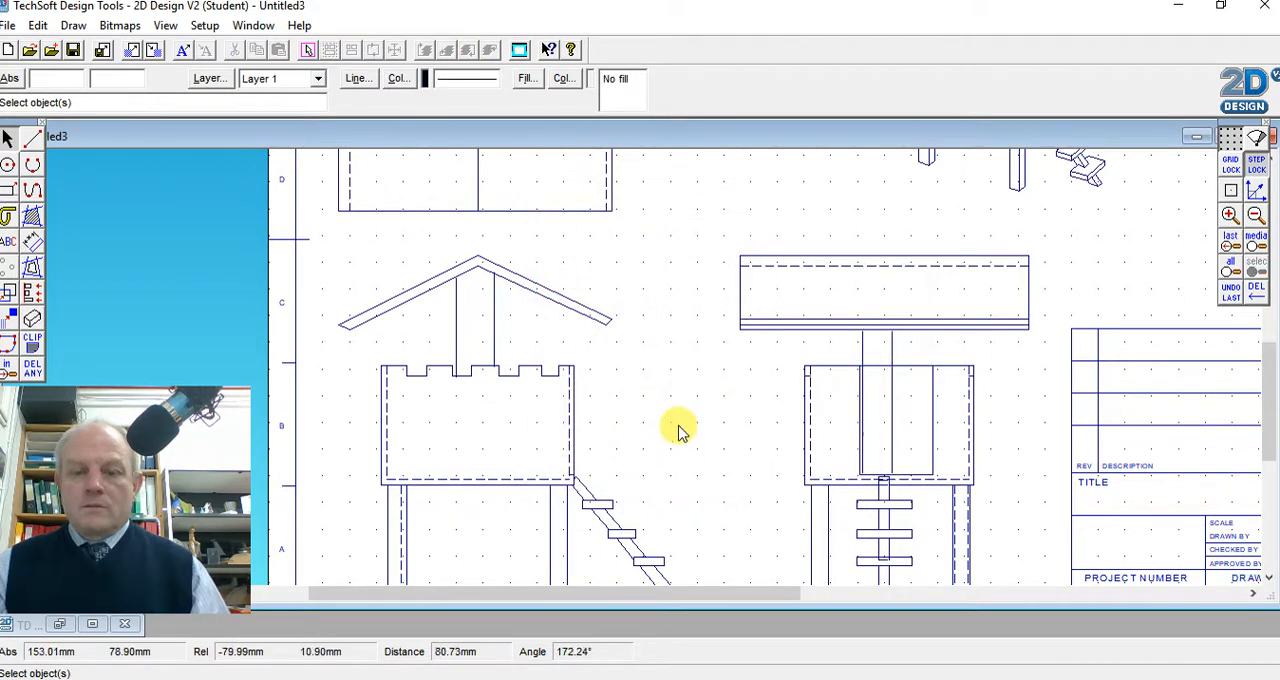
Maximise the drawing window and fit the whole drawing sheet in the view
{"action": "scroll", "coordinate": [673, 420], "scroll_direction": "down", "scroll_amount": 3}
{"action": "scroll", "coordinate": [673, 418], "scroll_direction": "up", "scroll_amount": 3}
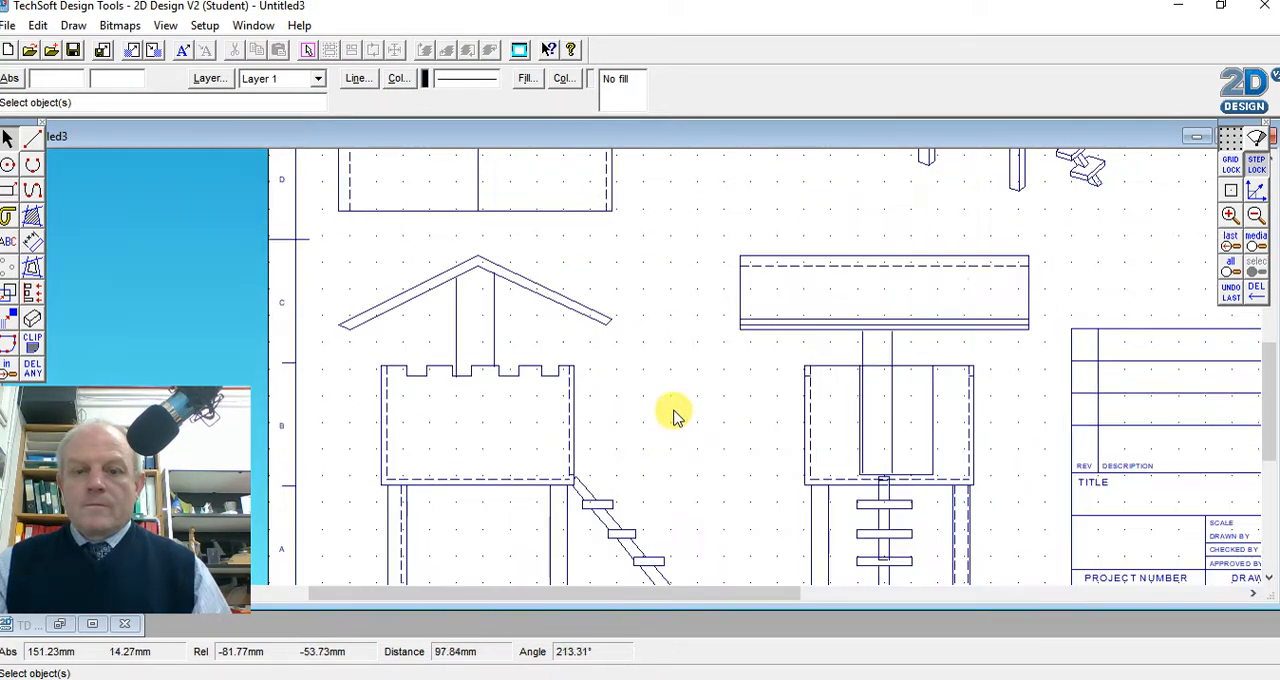
{"action": "left_click_drag", "start_coordinate": [915, 140], "coordinate": [757, 137]}
{"action": "left_click", "coordinate": [1038, 143]}
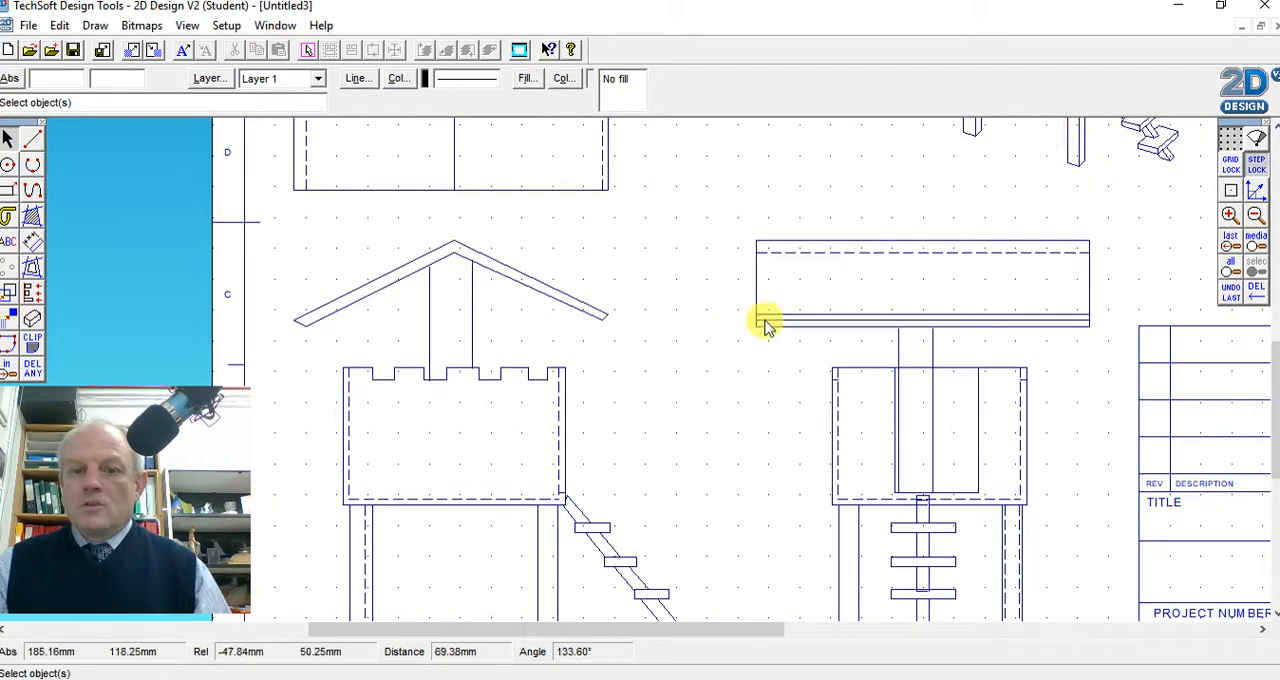
{"action": "scroll", "coordinate": [597, 333], "scroll_direction": "down", "scroll_amount": 3}
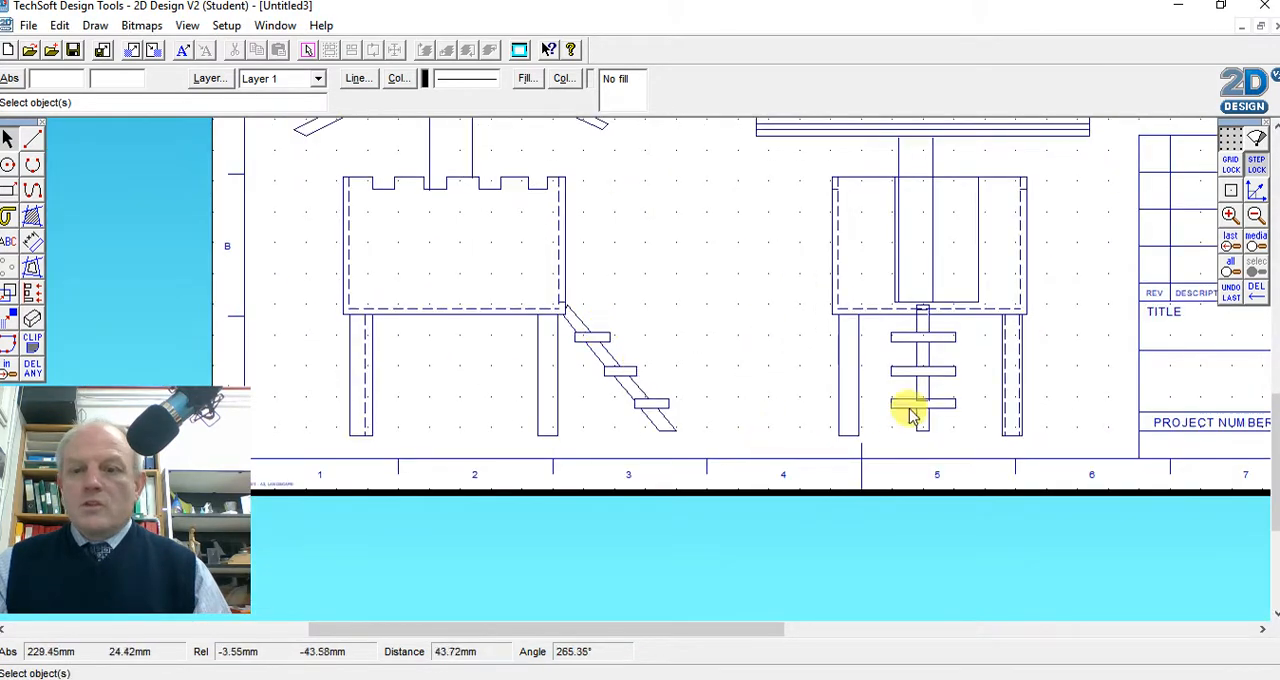
{"action": "left_click_drag", "start_coordinate": [1274, 420], "coordinate": [1273, 380]}
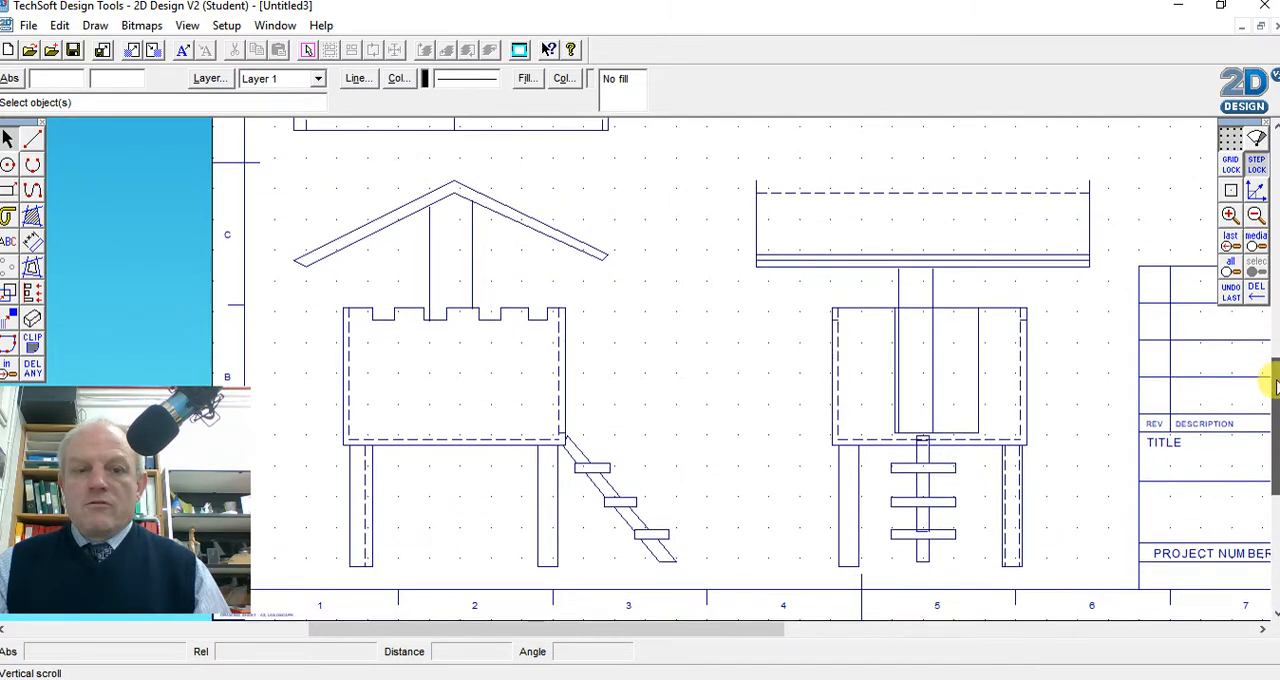
{"action": "left_click", "coordinate": [1257, 246]}
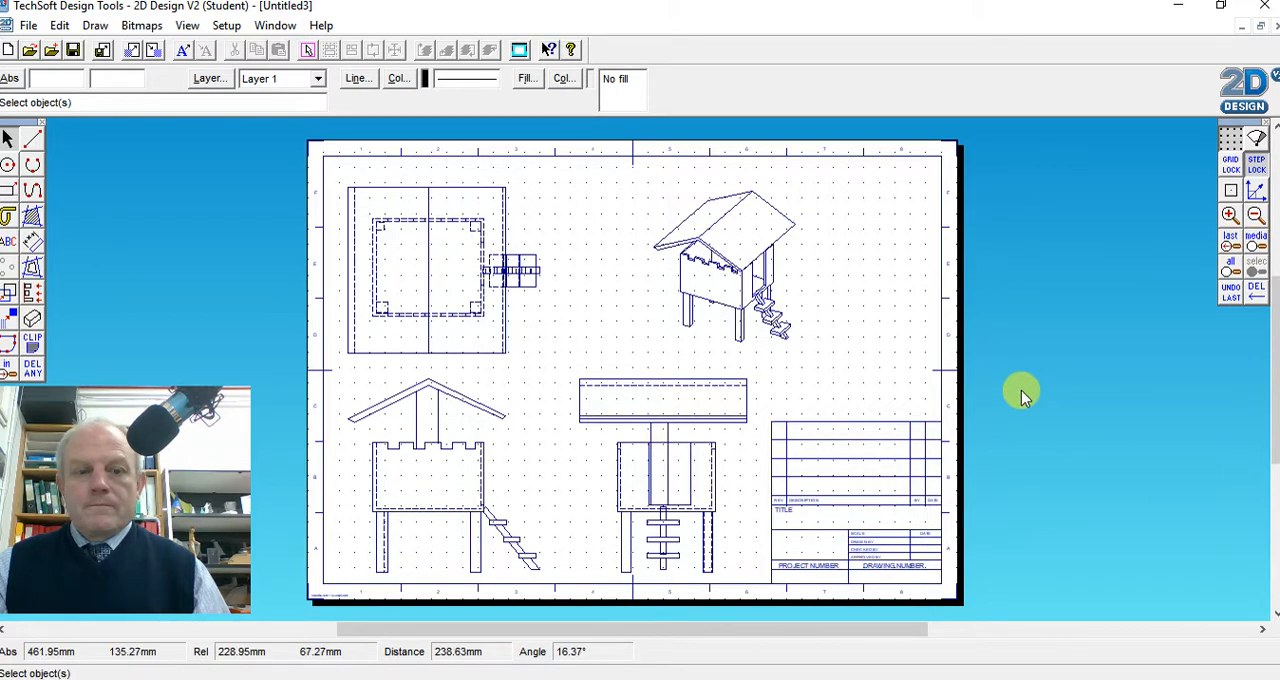
Choose parallel dimensioning and set the dimension measurement and units to Manual
{"action": "left_click", "coordinate": [33, 246]}
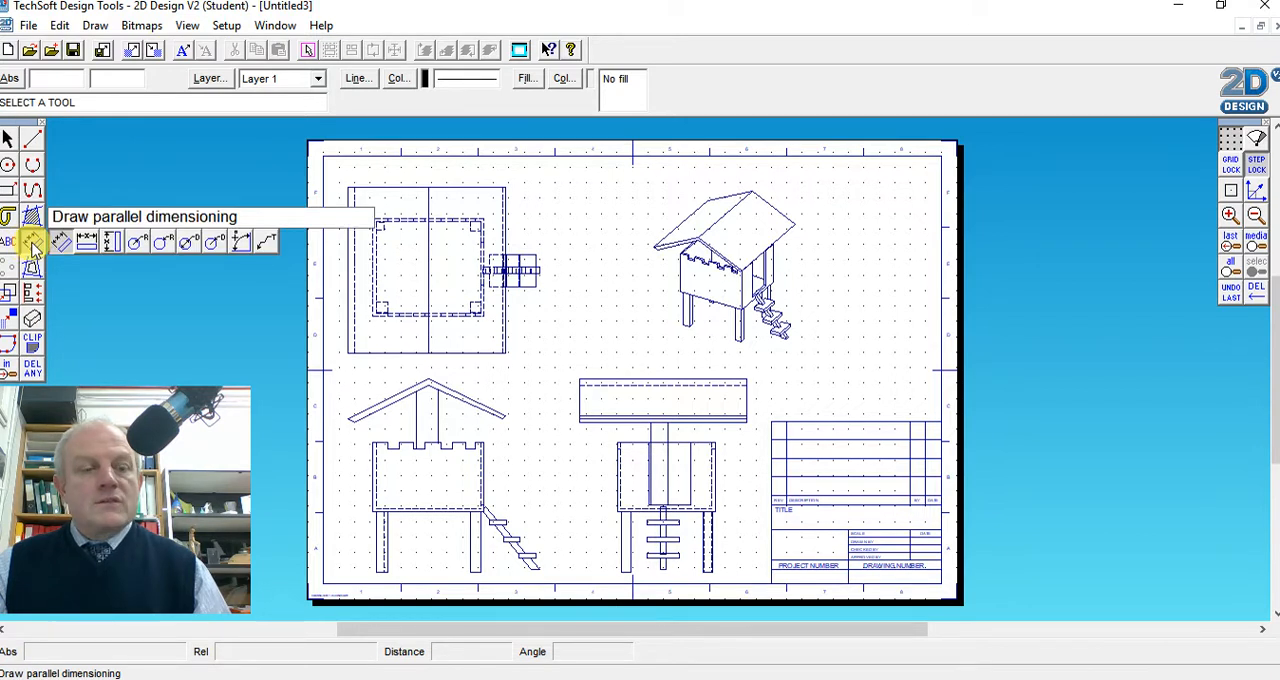
{"action": "left_click", "coordinate": [33, 244]}
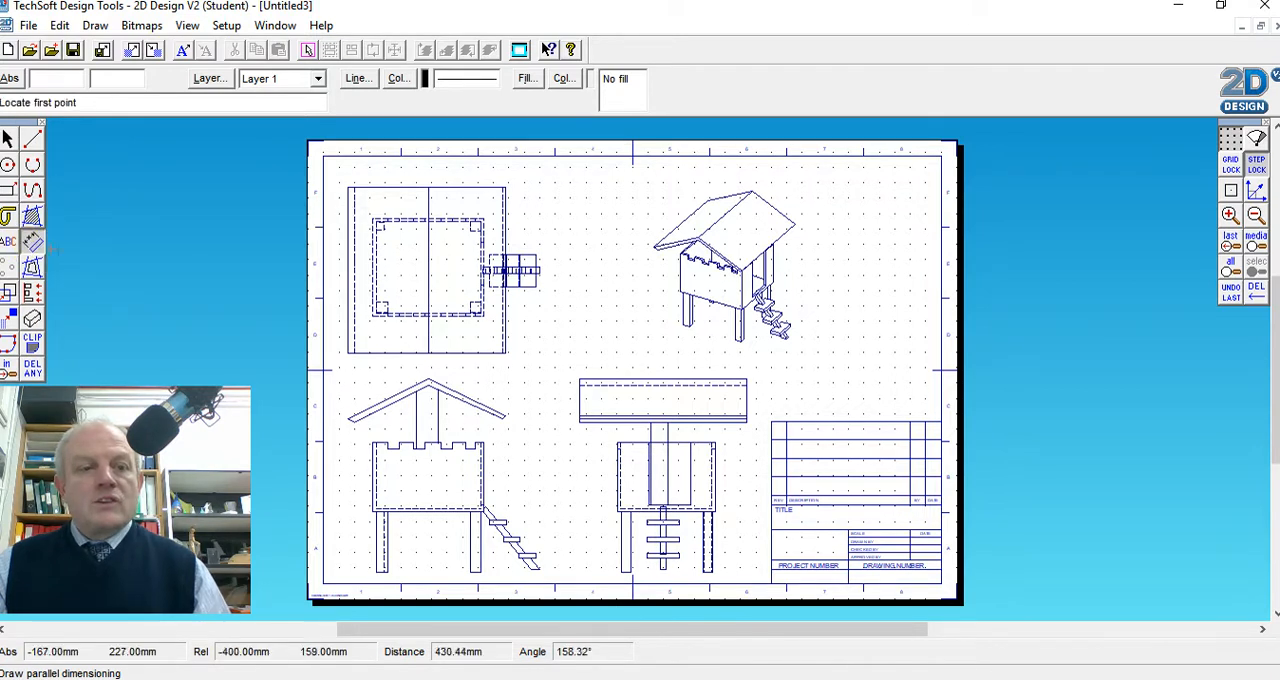
{"action": "right_click", "coordinate": [33, 244]}
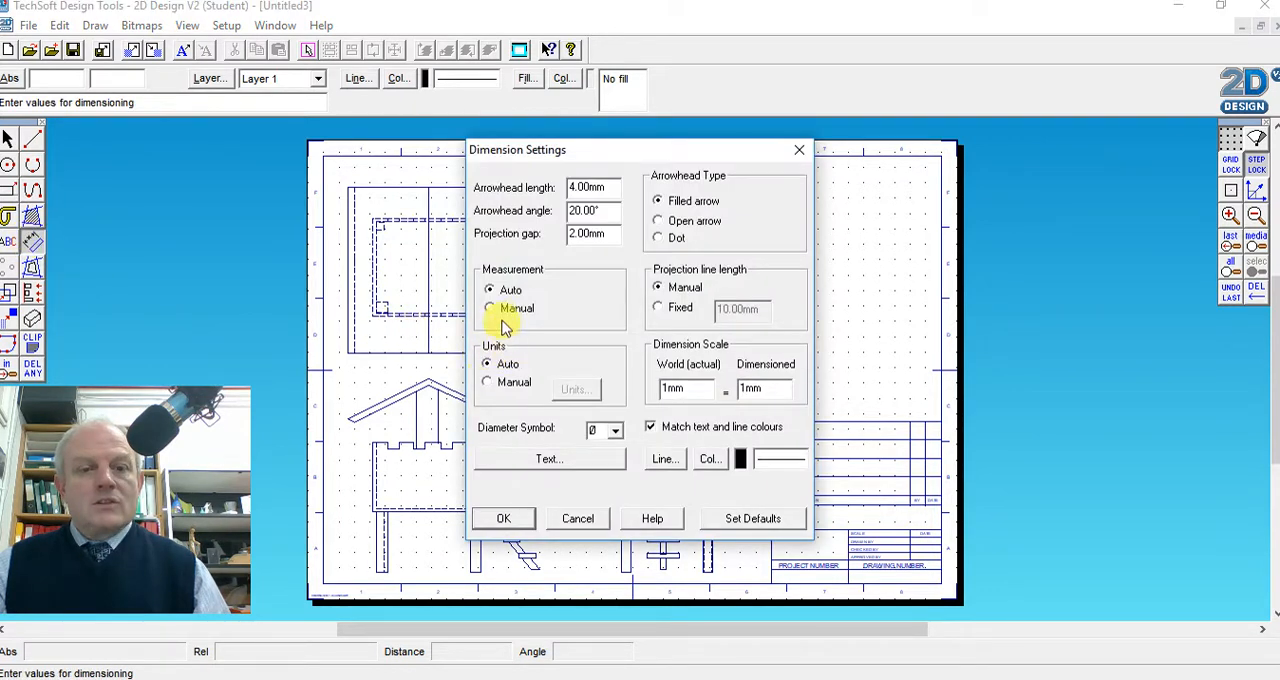
{"action": "left_click", "coordinate": [492, 310]}
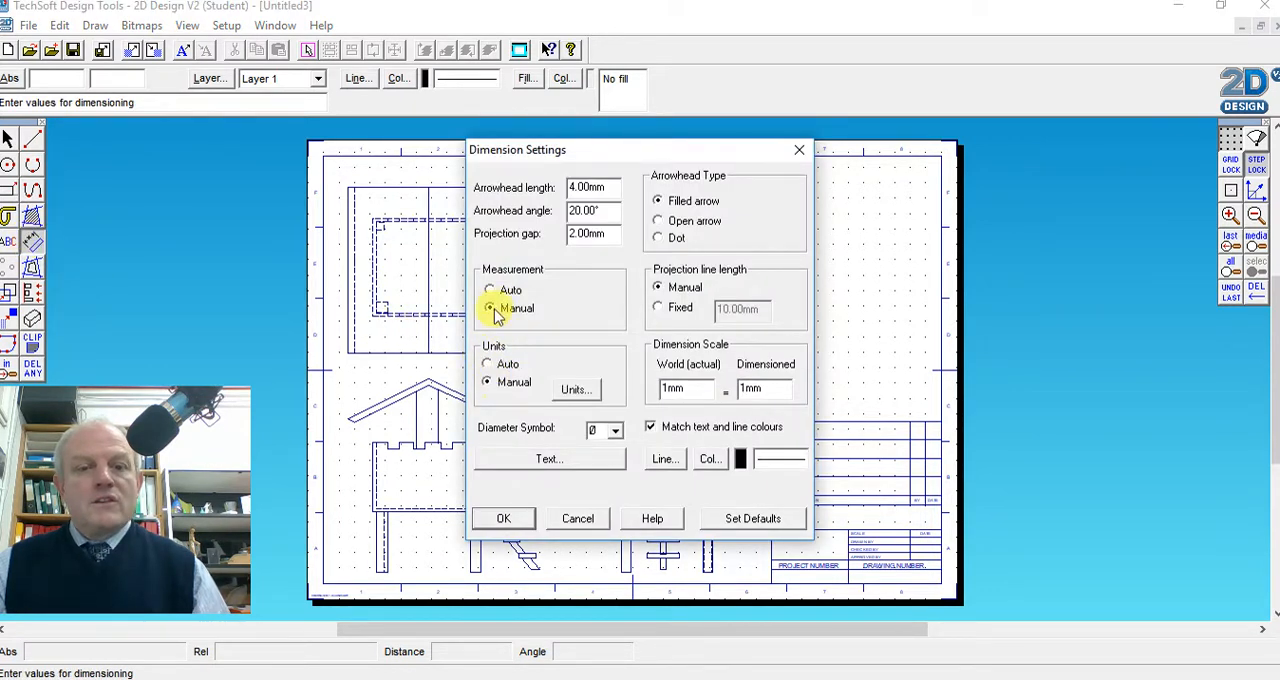
{"action": "left_click", "coordinate": [505, 519]}
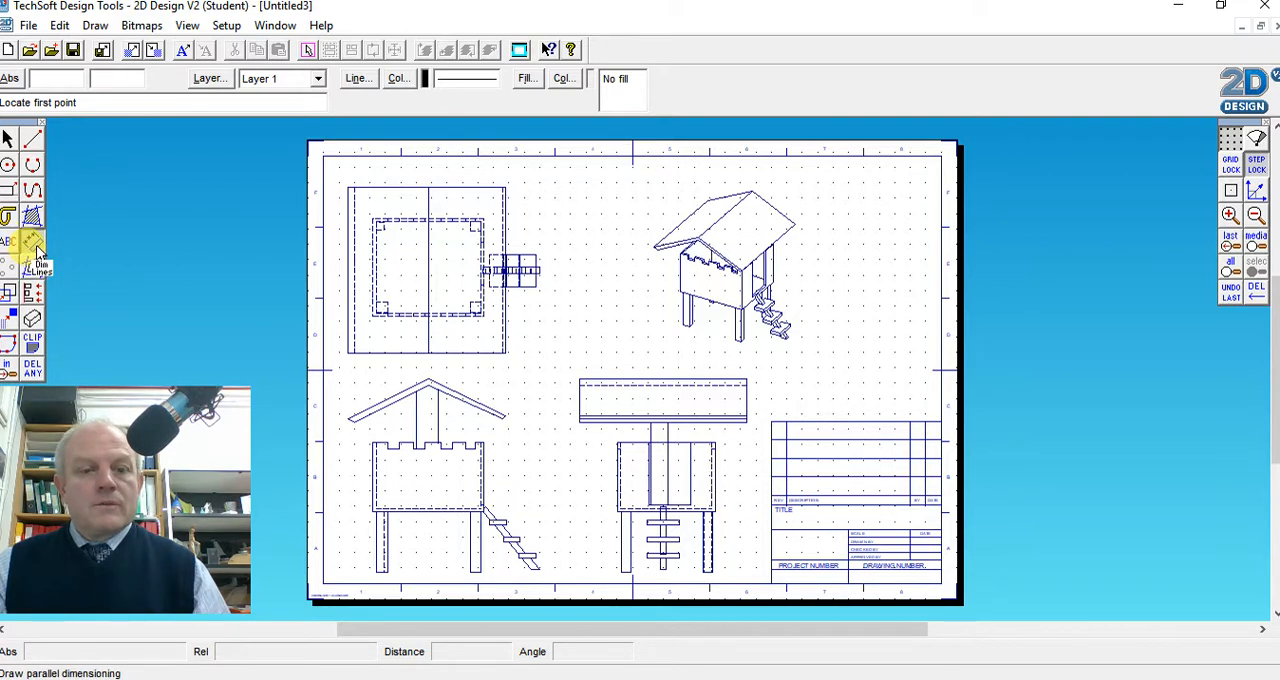
Add a parallel dimension above the front view's right-hand roof slope, from ridge to eave, with the text 1000
{"action": "left_click", "coordinate": [430, 379]}
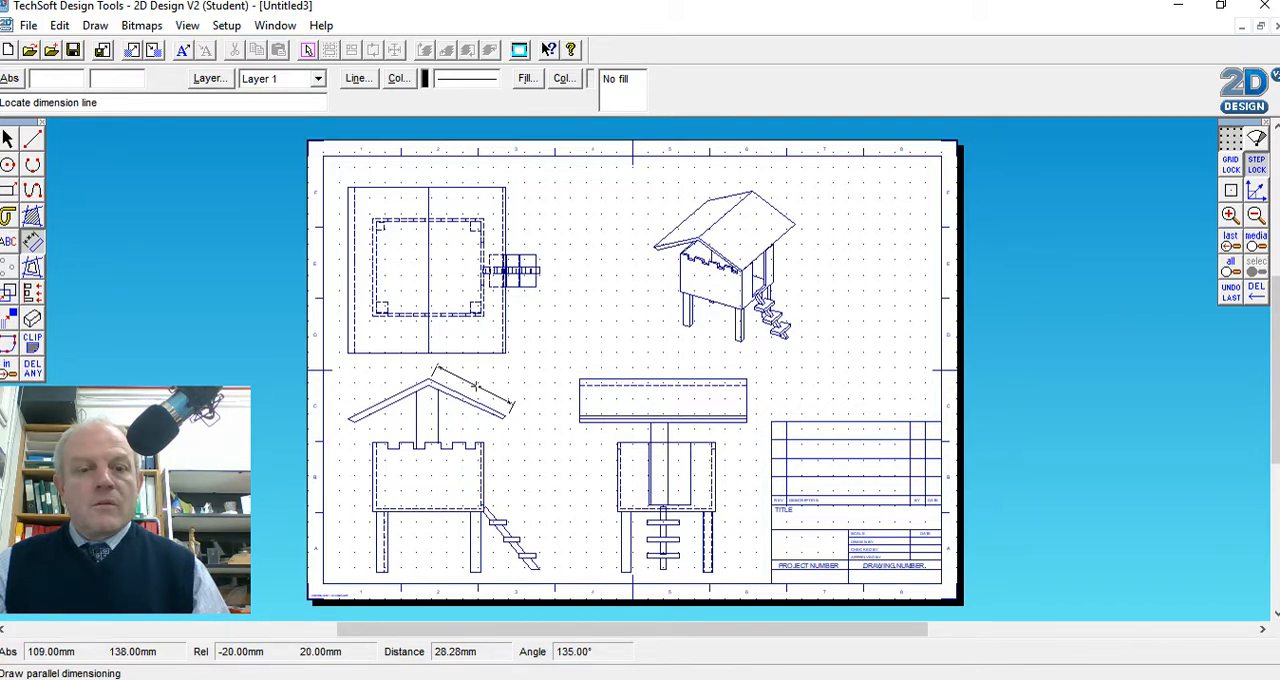
{"action": "left_click", "coordinate": [478, 426]}
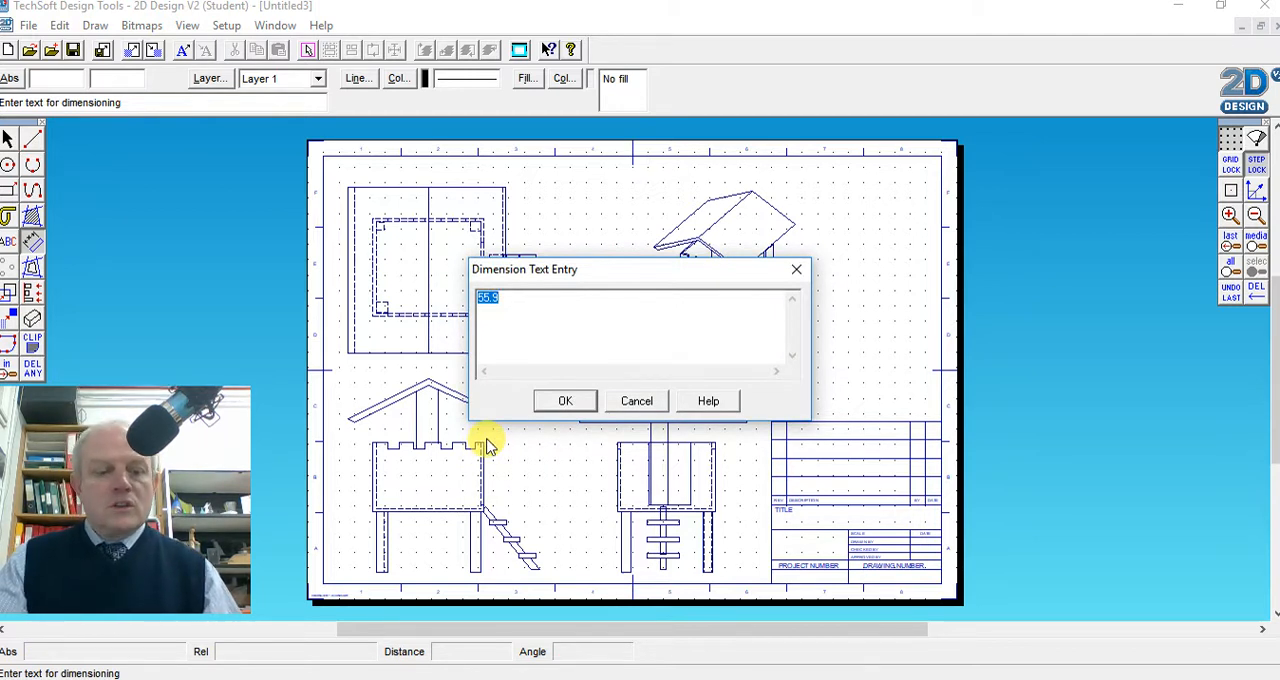
{"action": "type", "text": "1000"}
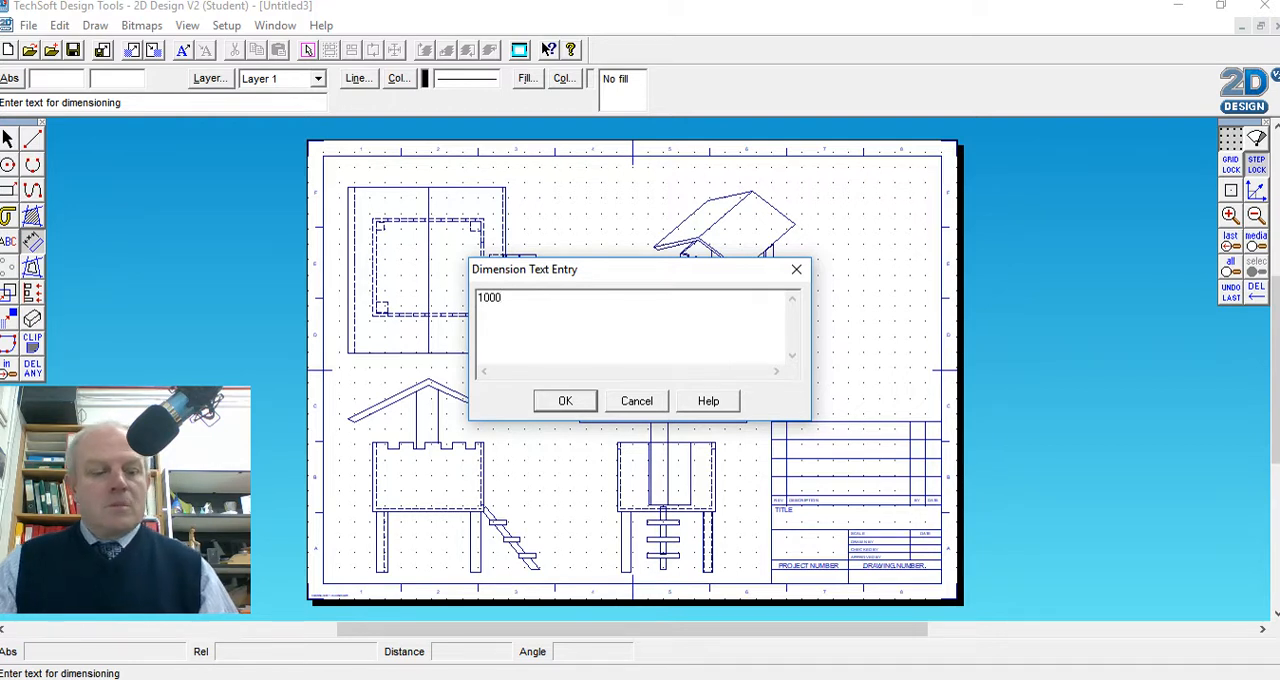
{"action": "left_click", "coordinate": [567, 401]}
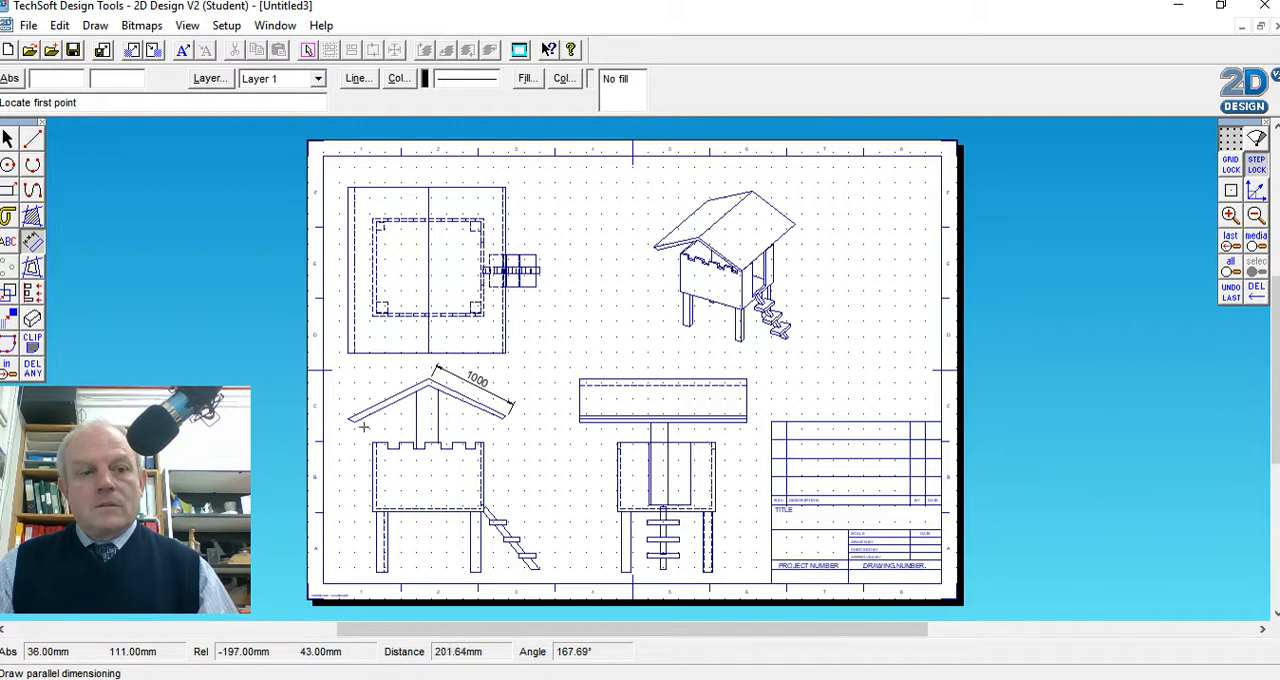
Add a vertical dimension beside the front view from the leg's foot to the top of the battlements, with the text 1400
{"action": "left_click", "coordinate": [33, 243]}
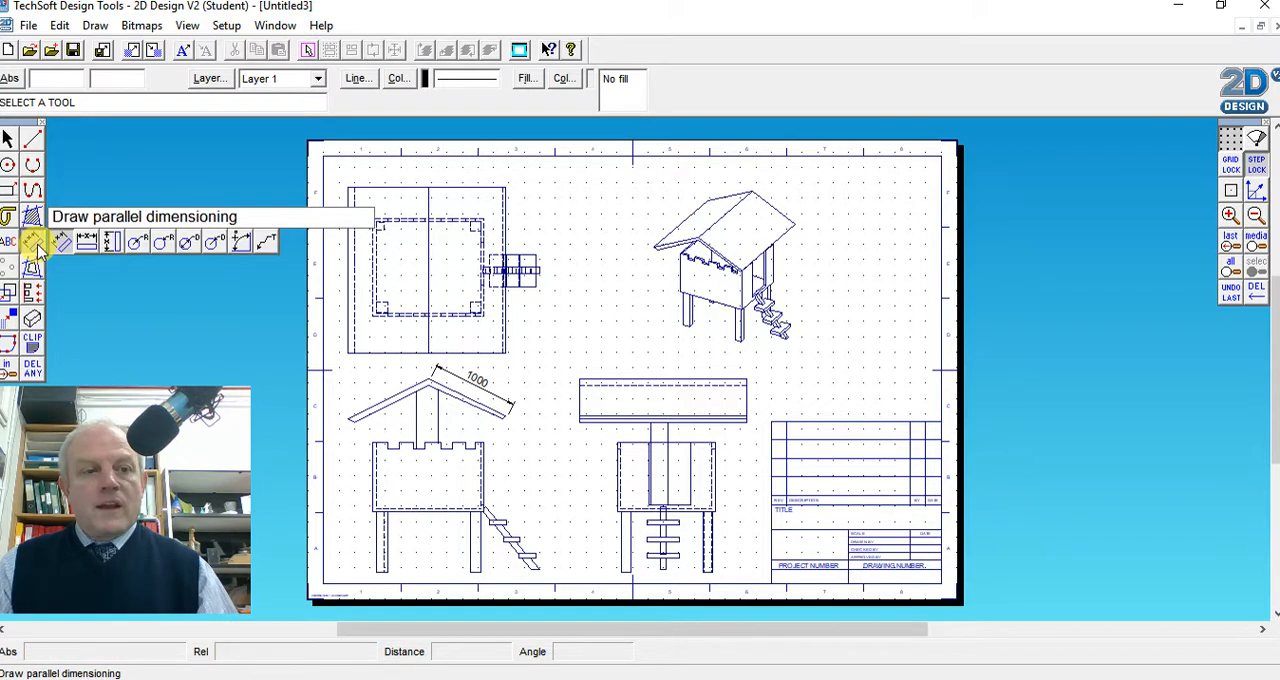
{"action": "left_click", "coordinate": [113, 243]}
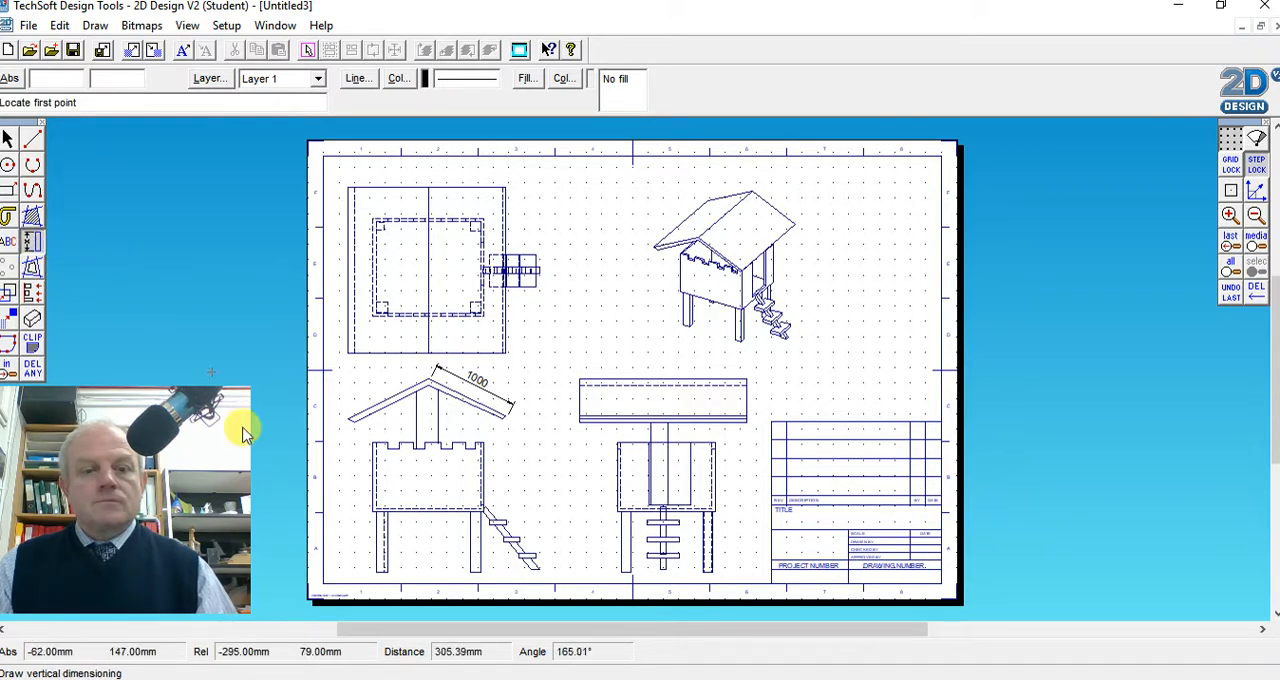
{"action": "left_click", "coordinate": [378, 571]}
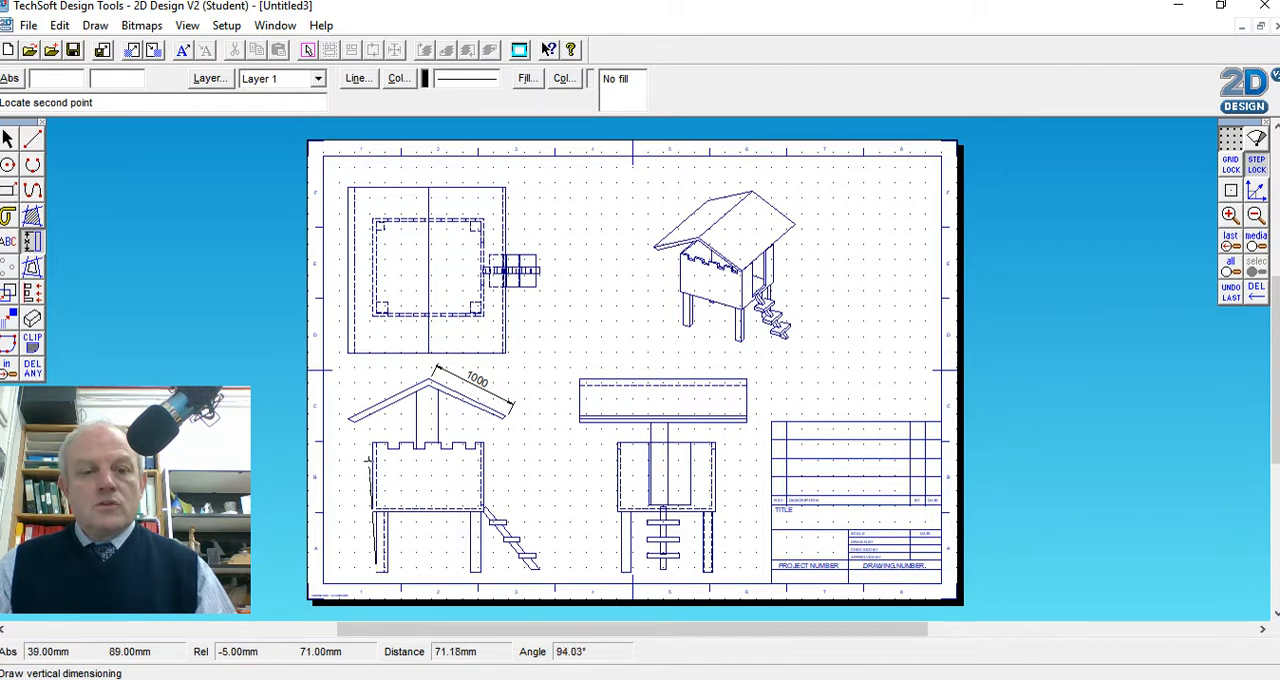
{"action": "left_click", "coordinate": [373, 442]}
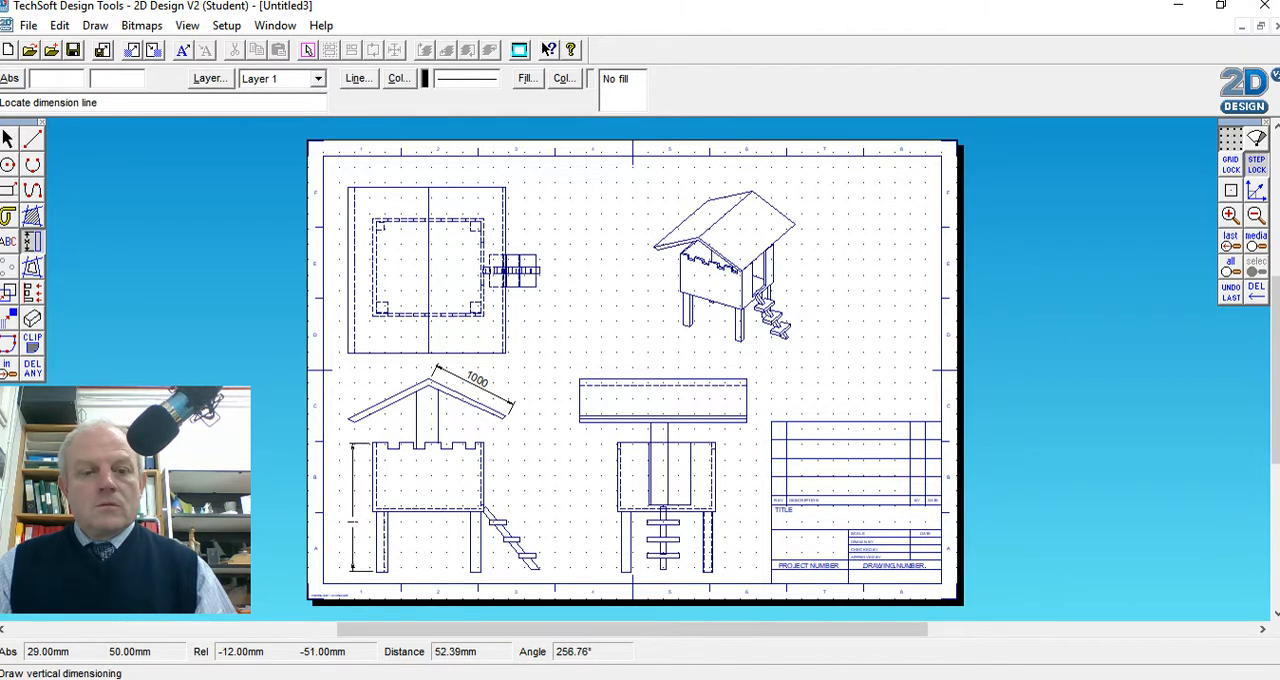
{"action": "left_click", "coordinate": [351, 517]}
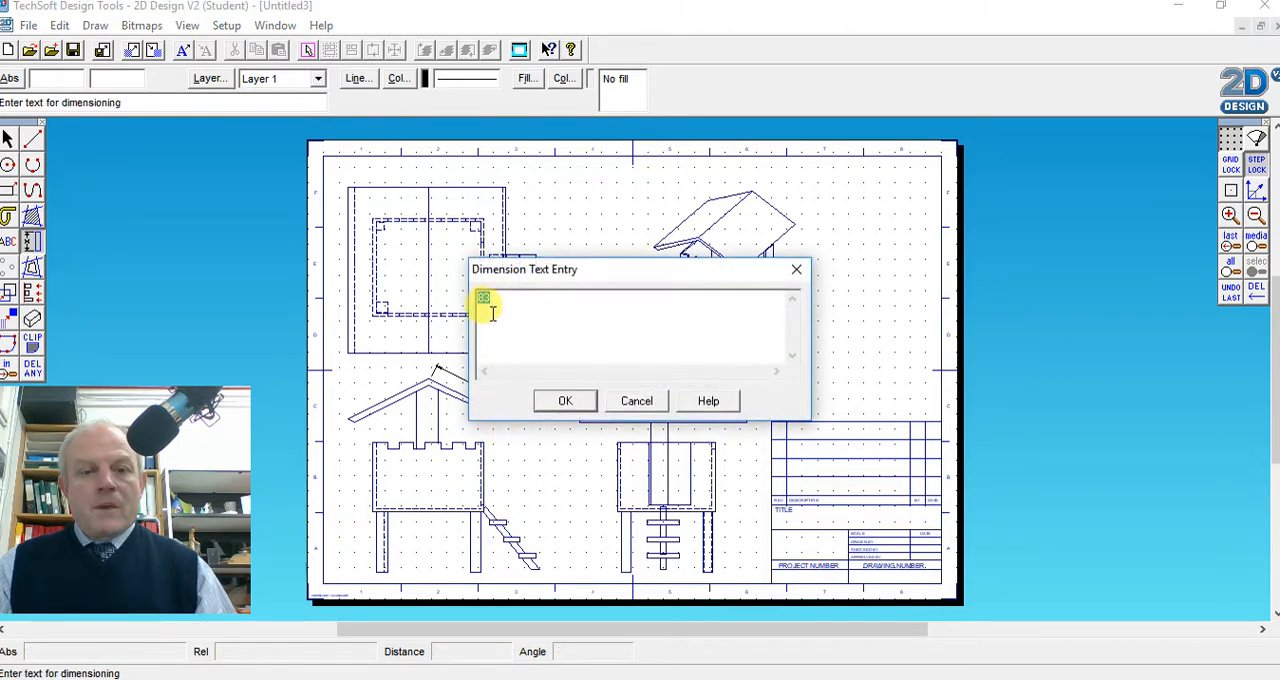
{"action": "type", "text": "1400"}
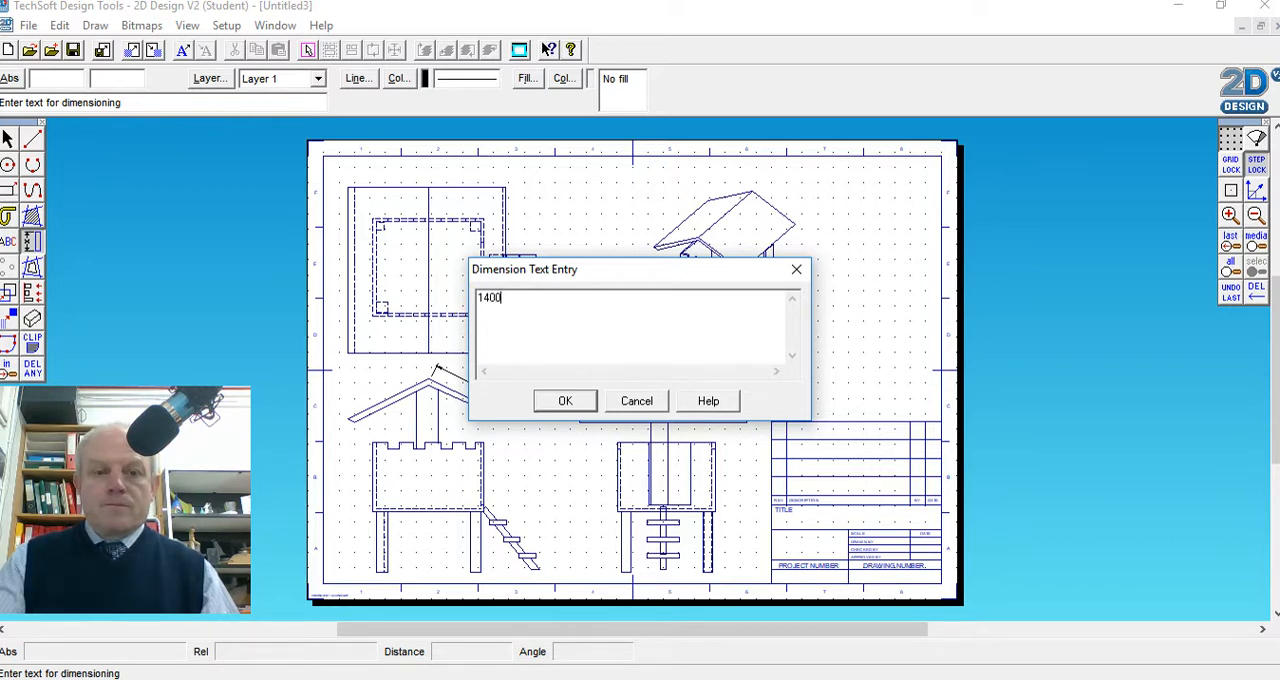
{"action": "left_click", "coordinate": [573, 402]}
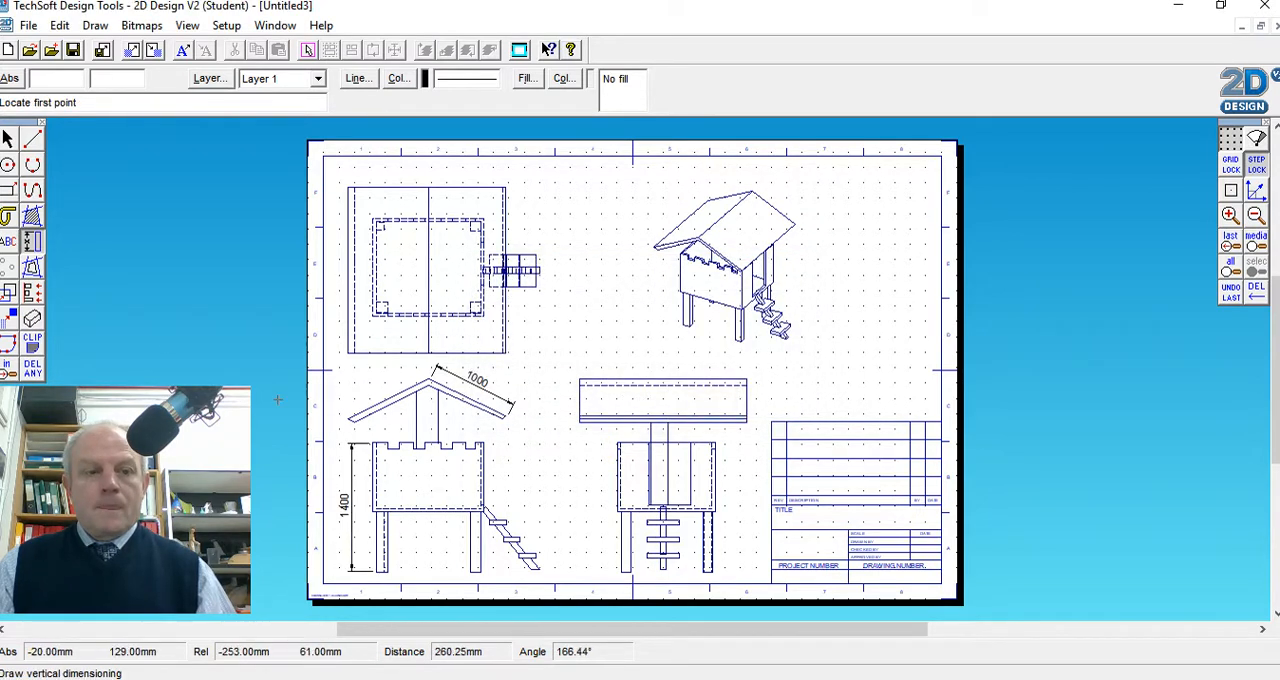
Add a vertical dimension beside the end view from the leg's foot to the top of the roof, with the text 2000
{"action": "left_click", "coordinate": [33, 244]}
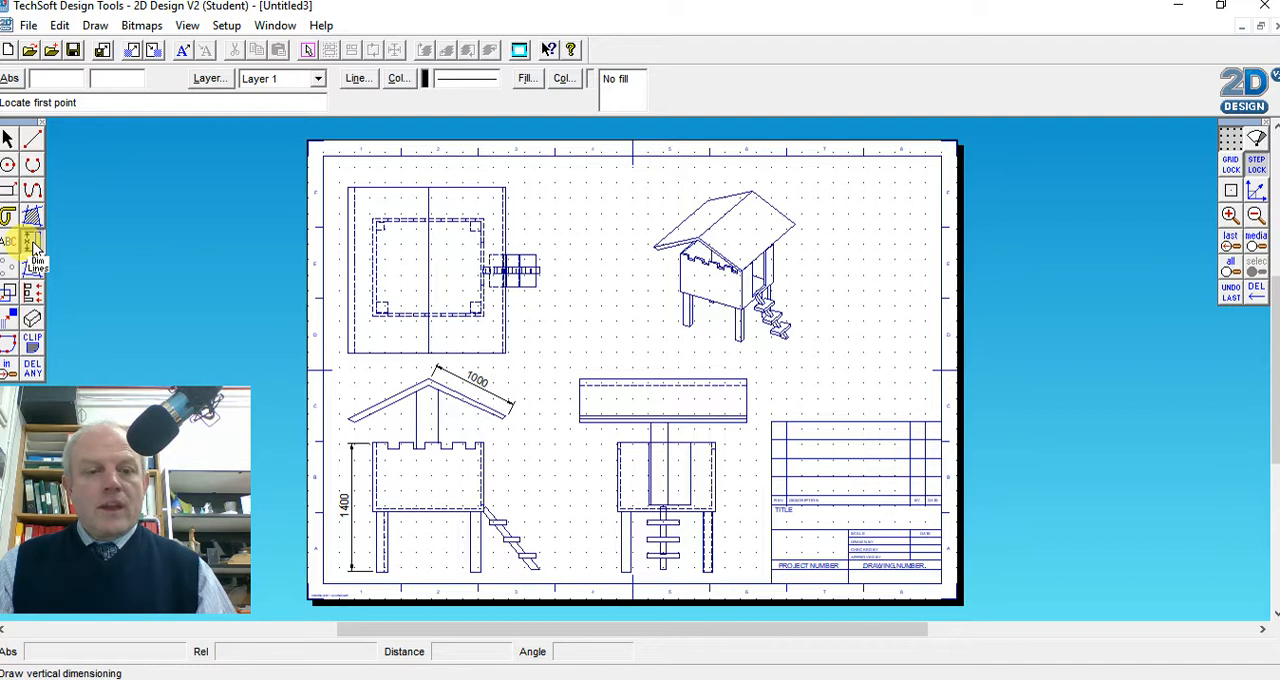
{"action": "left_click", "coordinate": [622, 571]}
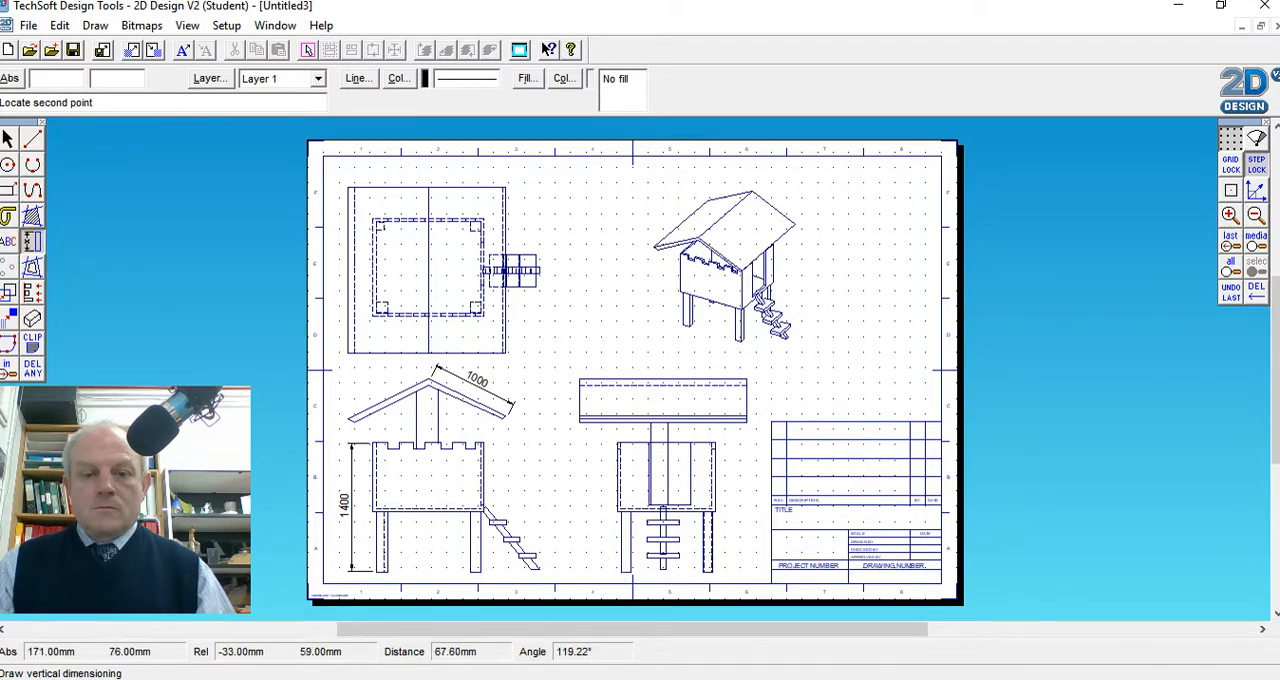
{"action": "left_click", "coordinate": [578, 380]}
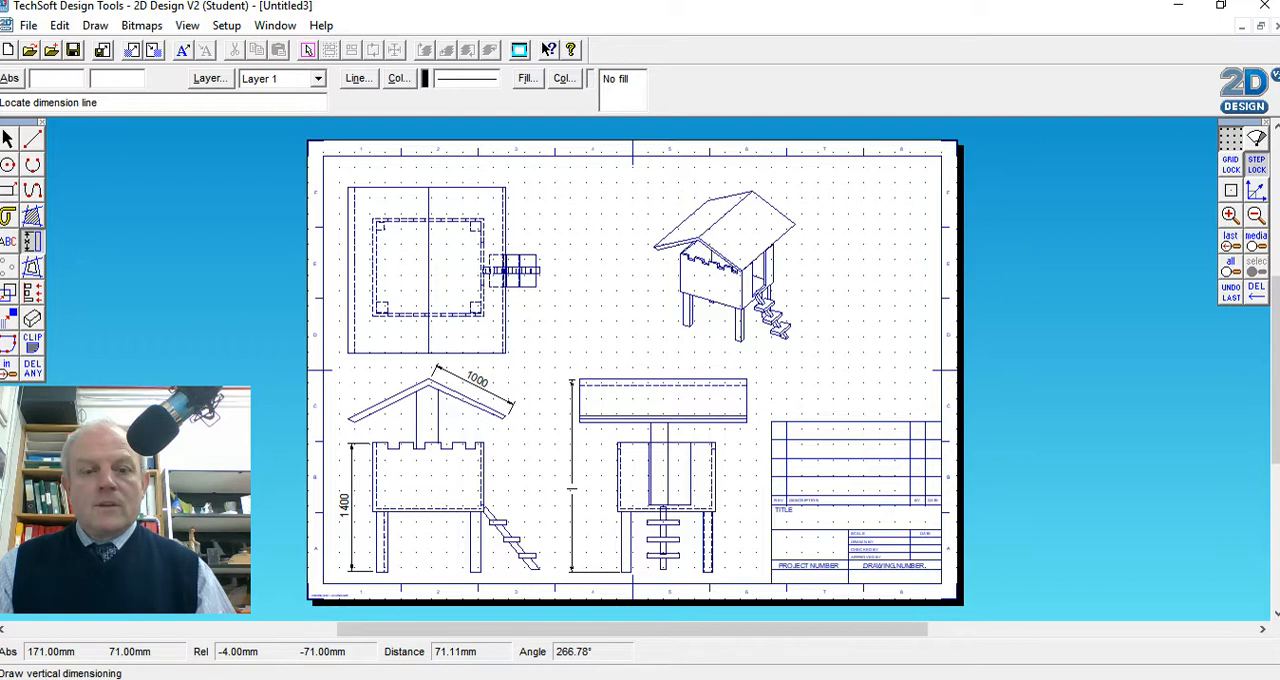
{"action": "left_click", "coordinate": [571, 490]}
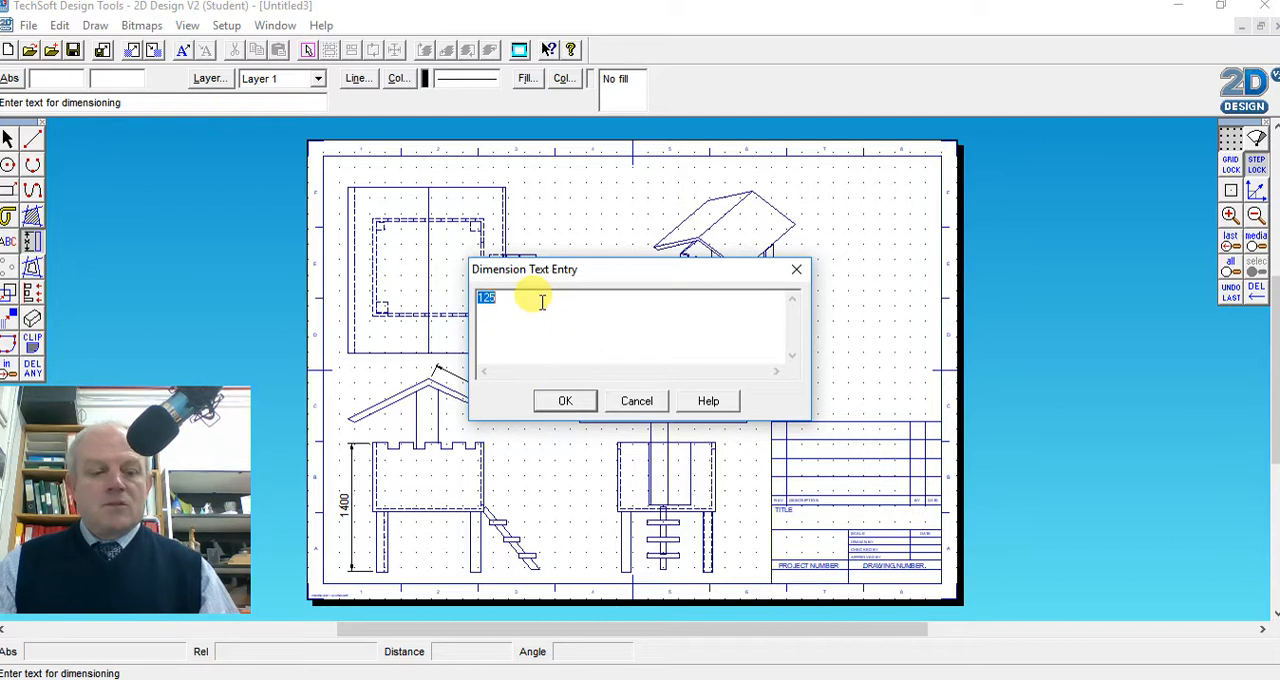
{"action": "type", "text": "2000"}
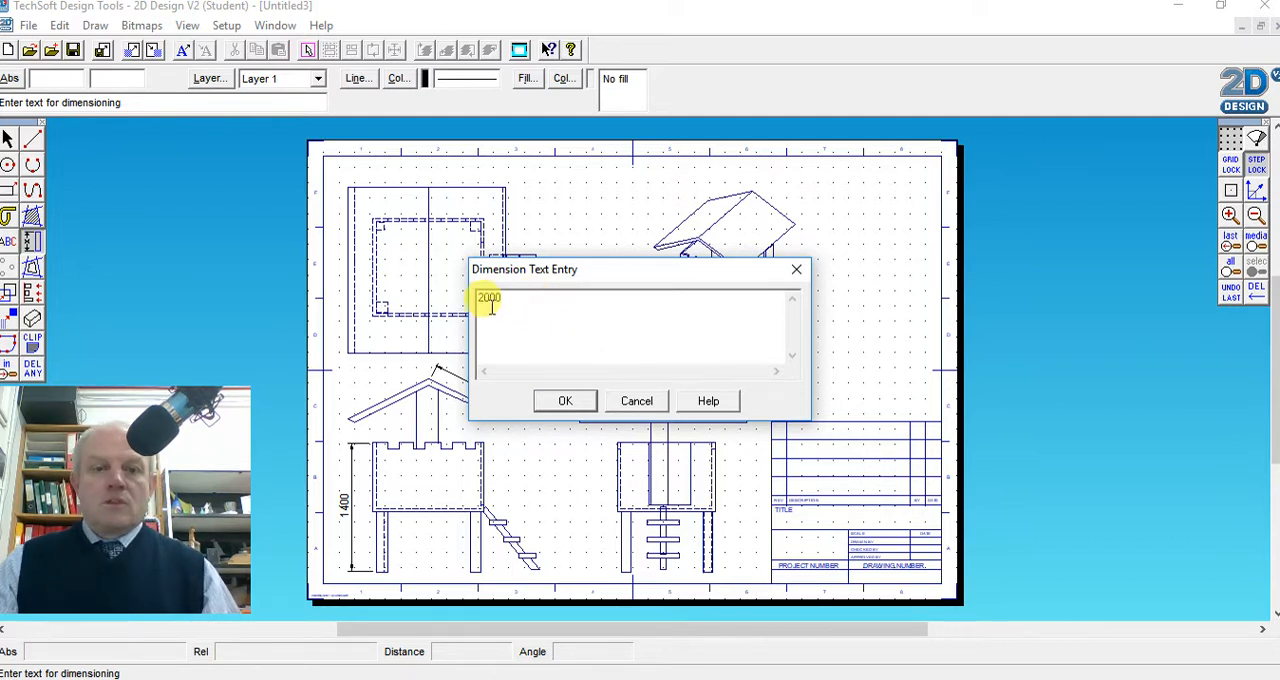
{"action": "left_click", "coordinate": [565, 400]}
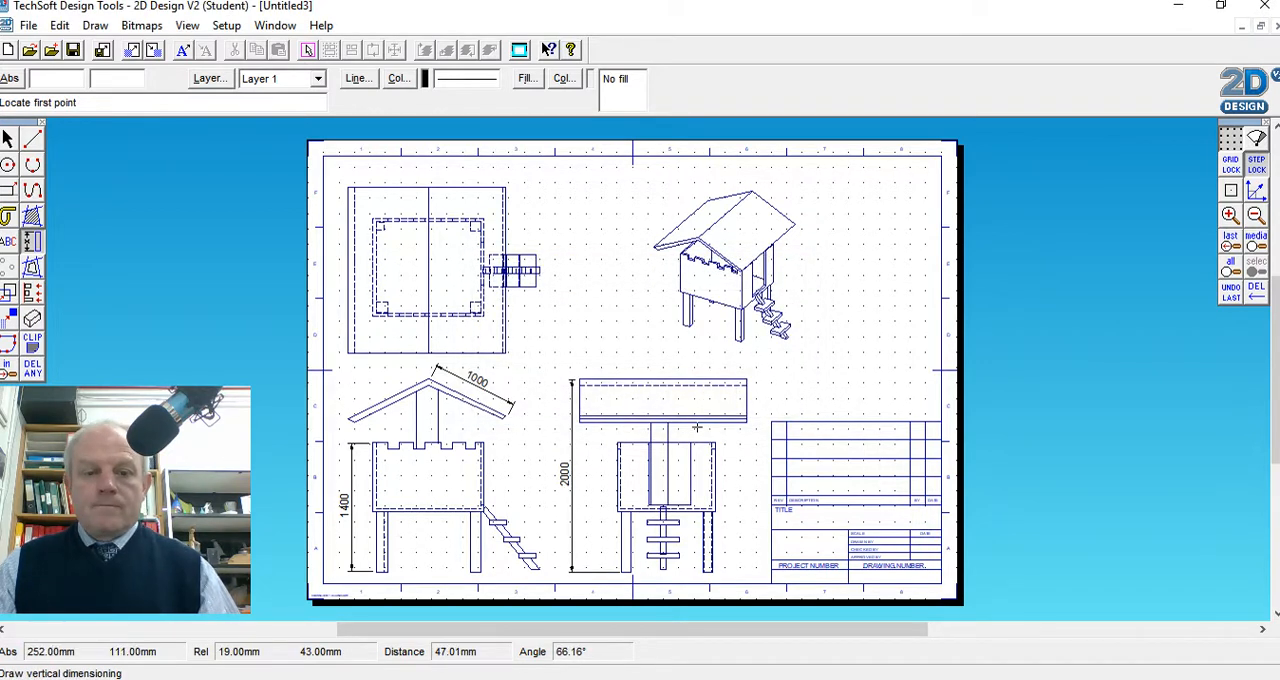
Add a horizontal dimension above the end view across the full length of the roof, with the text 1200
{"action": "left_click", "coordinate": [36, 246]}
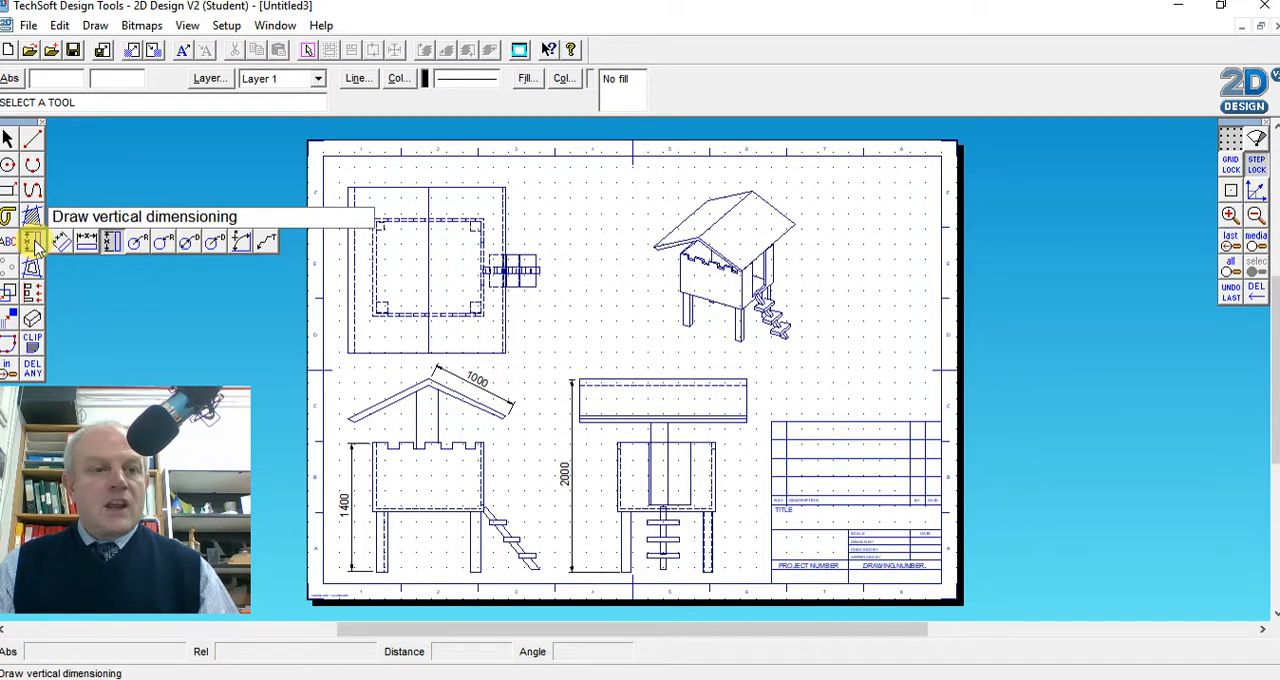
{"action": "left_click", "coordinate": [88, 246]}
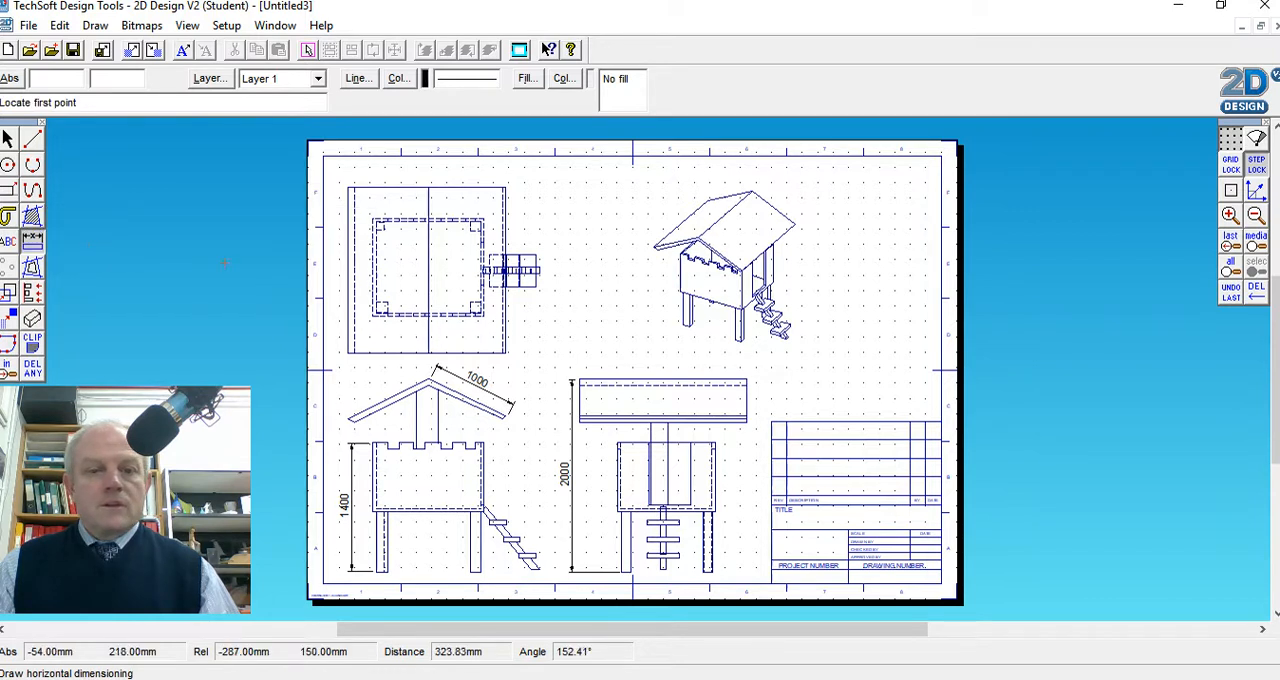
{"action": "left_click", "coordinate": [579, 377]}
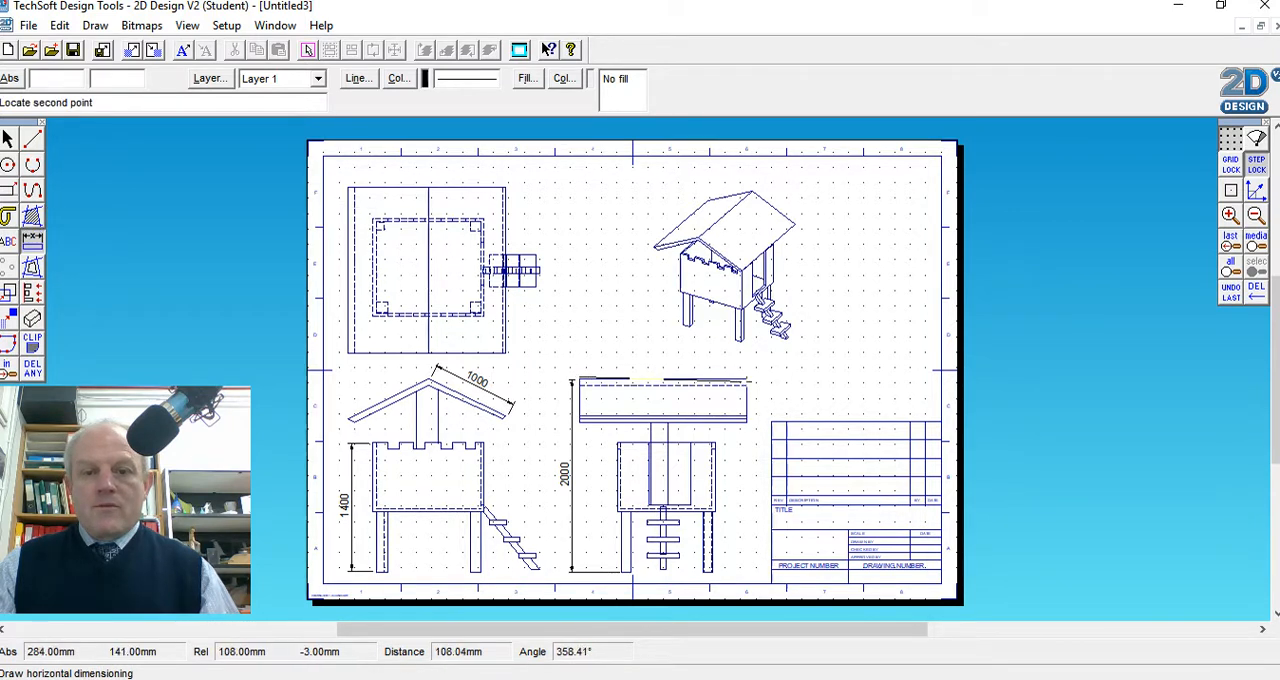
{"action": "left_click", "coordinate": [745, 377]}
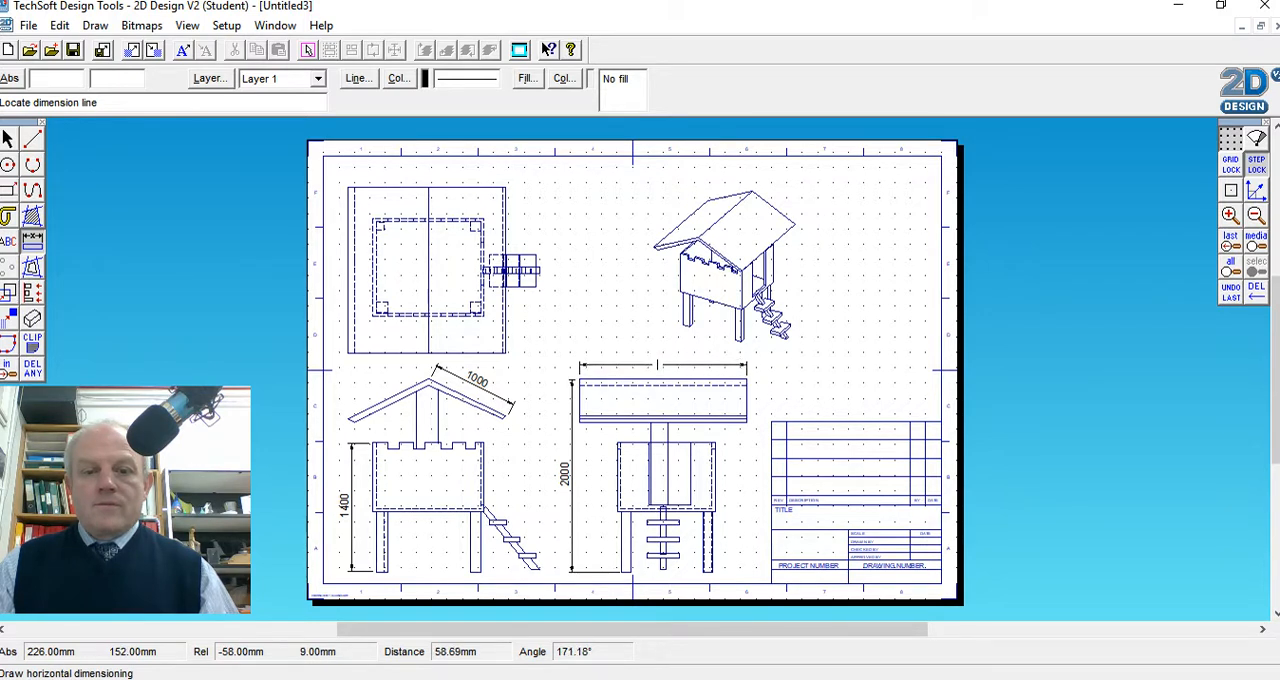
{"action": "left_click", "coordinate": [657, 367]}
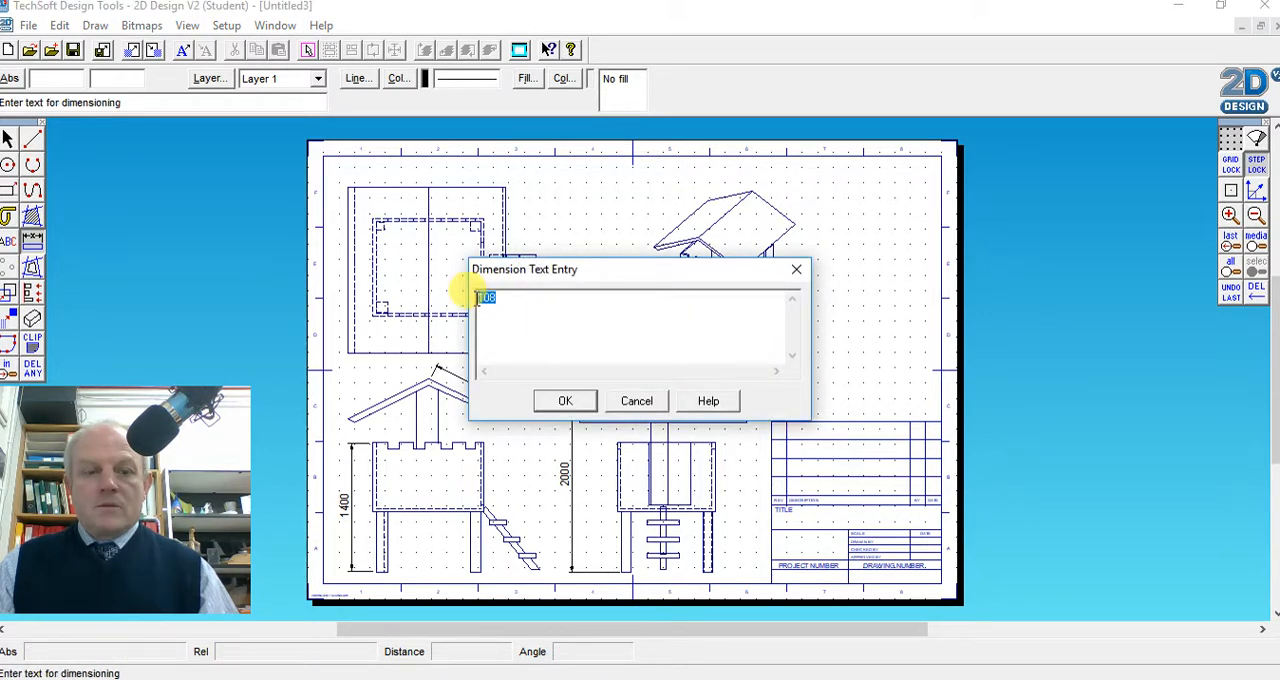
{"action": "type", "text": "1200"}
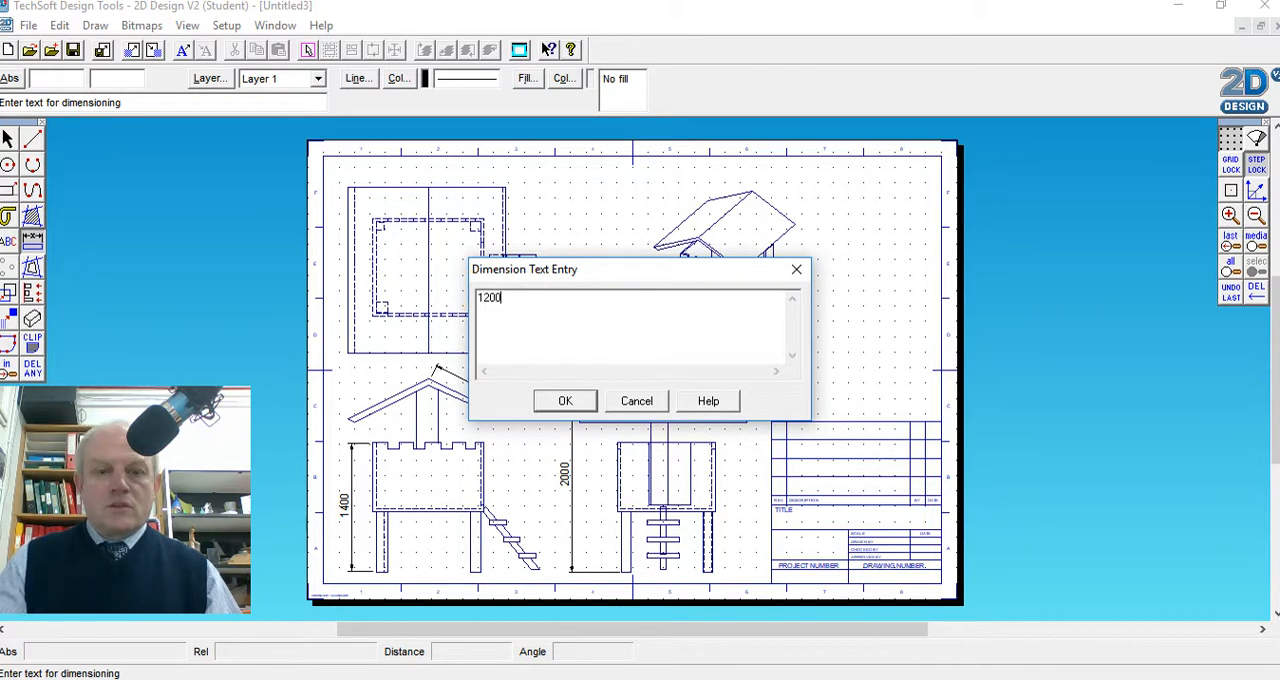
{"action": "left_click", "coordinate": [563, 400]}
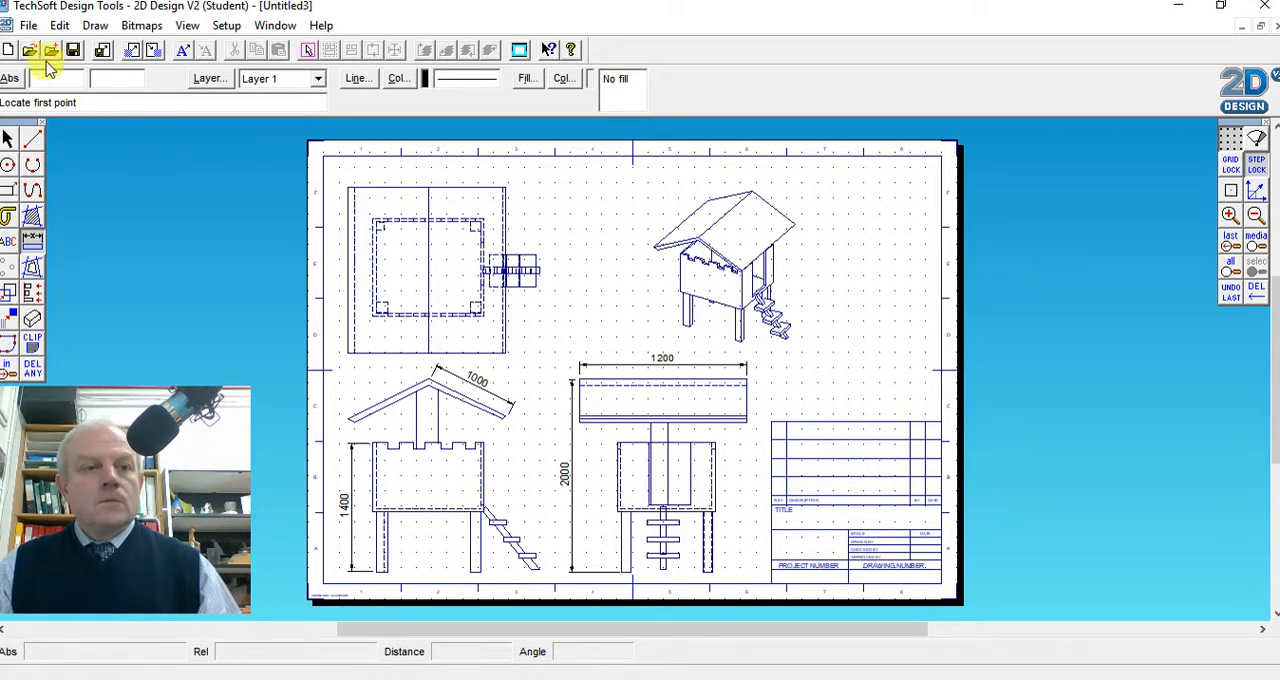
Open the list of file commands
{"action": "left_click", "coordinate": [29, 27]}
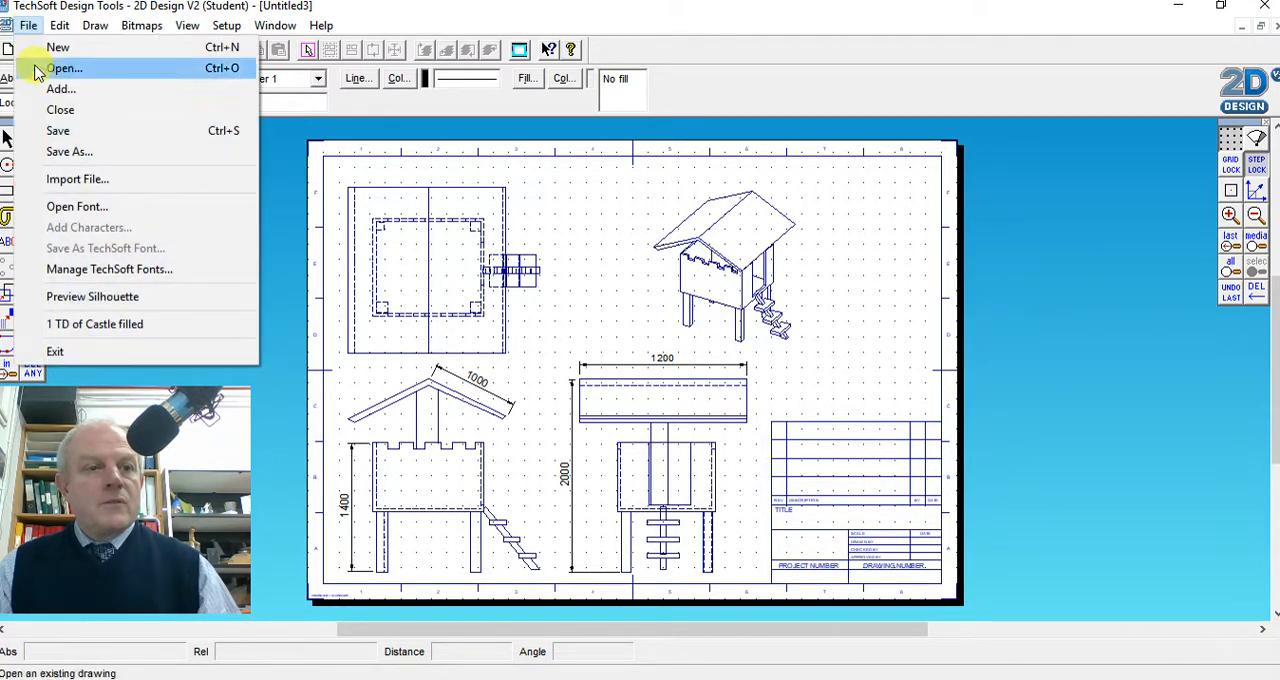